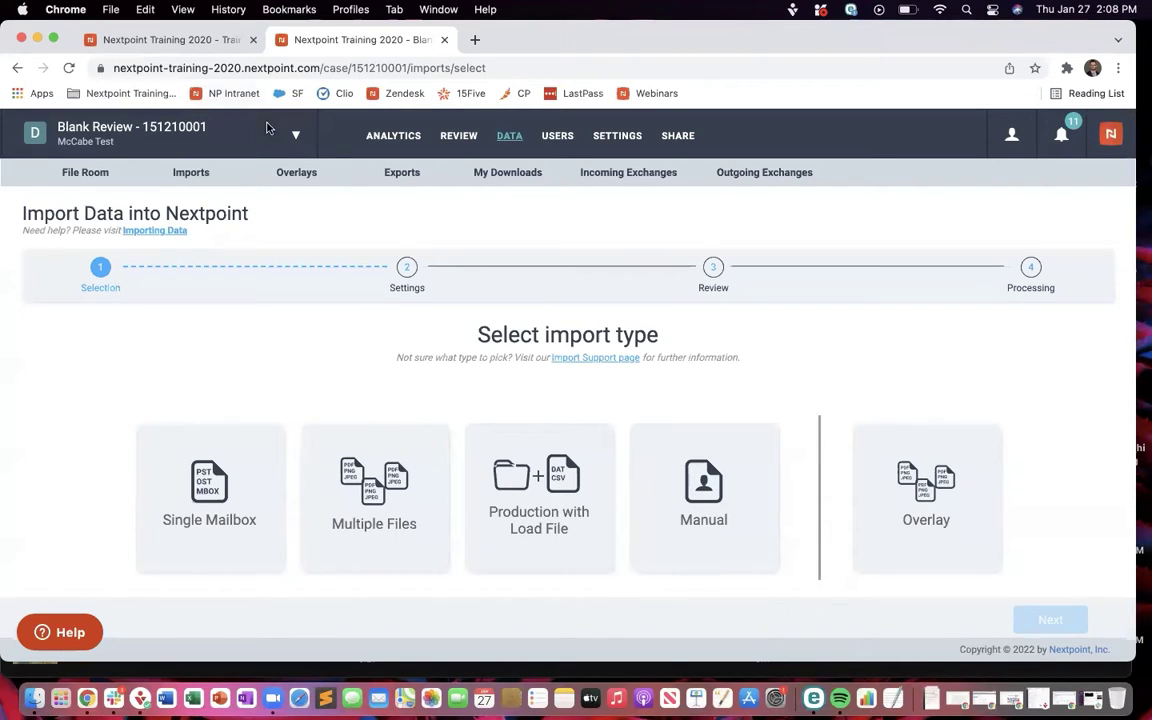
Step: Open the File Rooms of both the Training 2021 Discovery and Blank Review cases
click(210, 46)
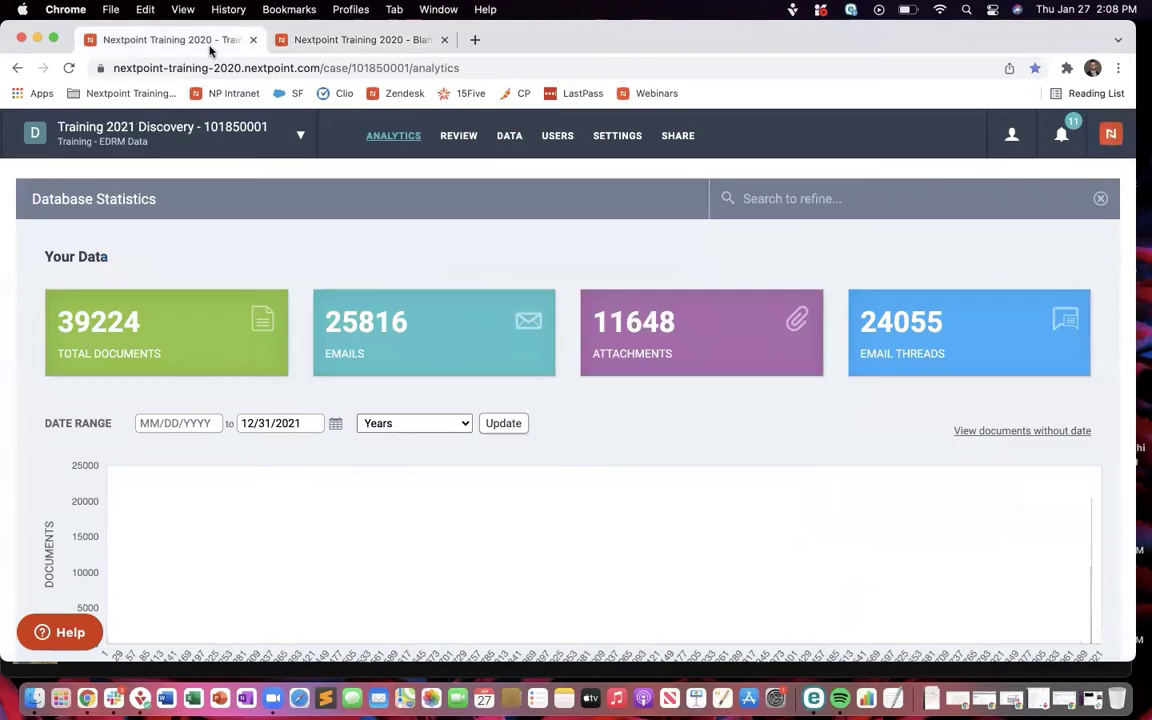
click(509, 137)
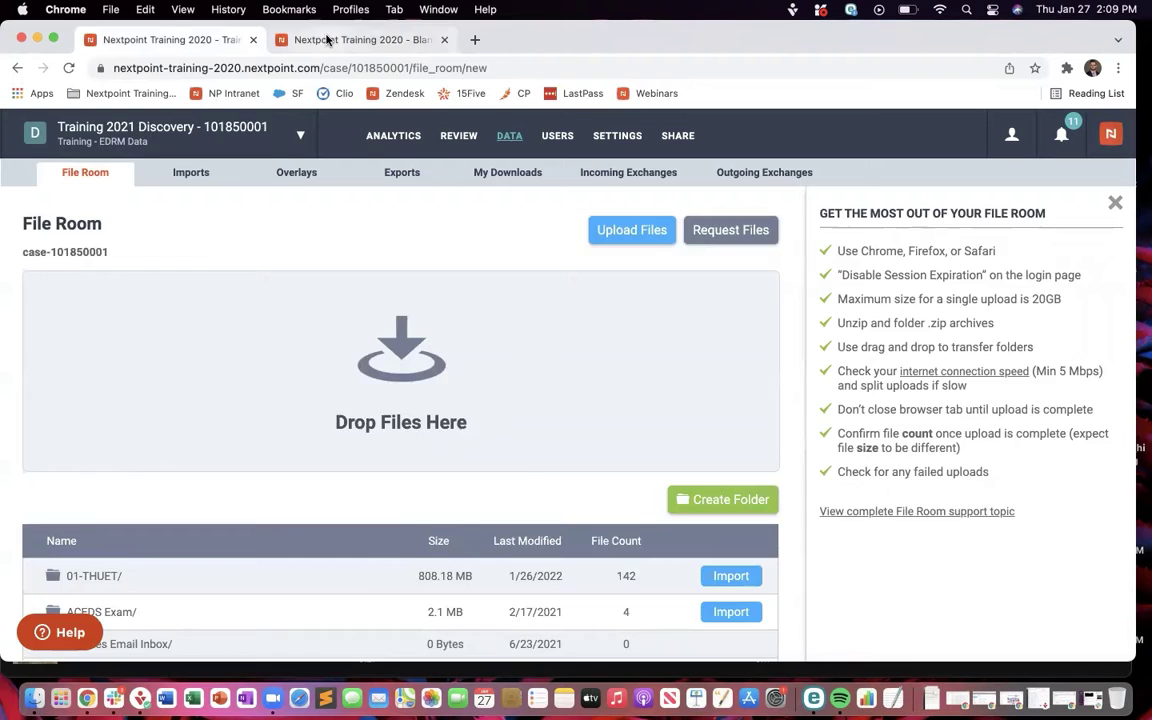
click(332, 40)
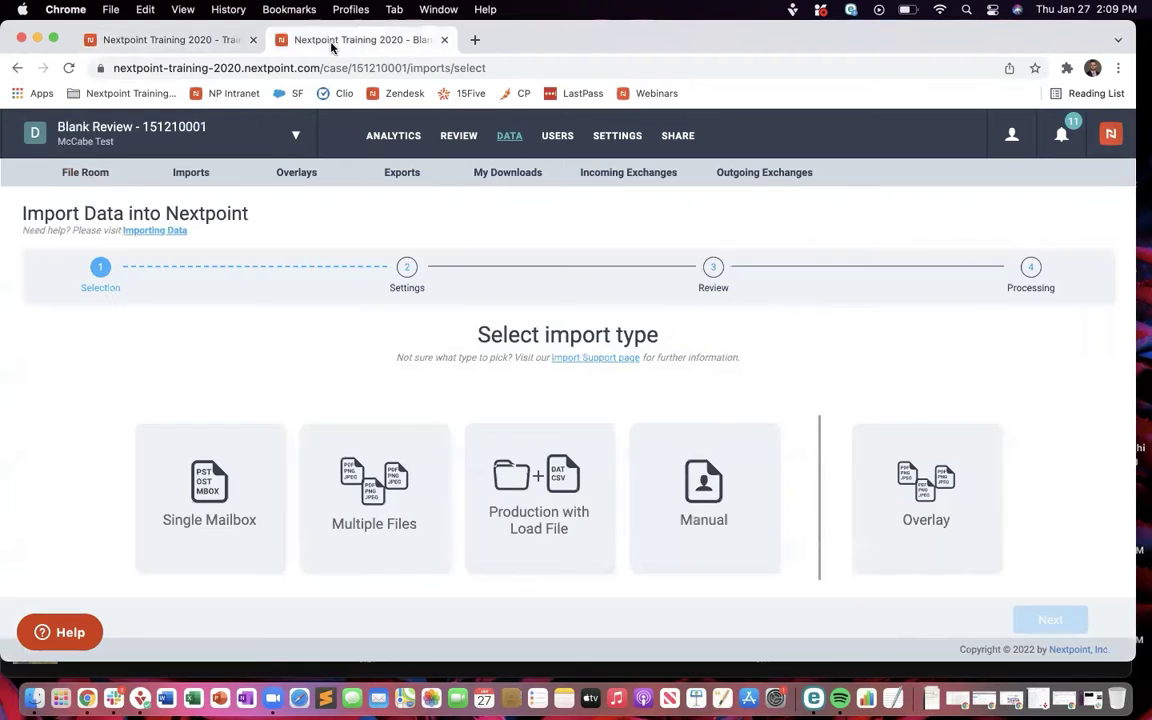
click(508, 137)
Step: Compare Blank Review's README-only File Room with Training 2021 Discovery's folder list, ending on Training 2021 Discovery
click(198, 45)
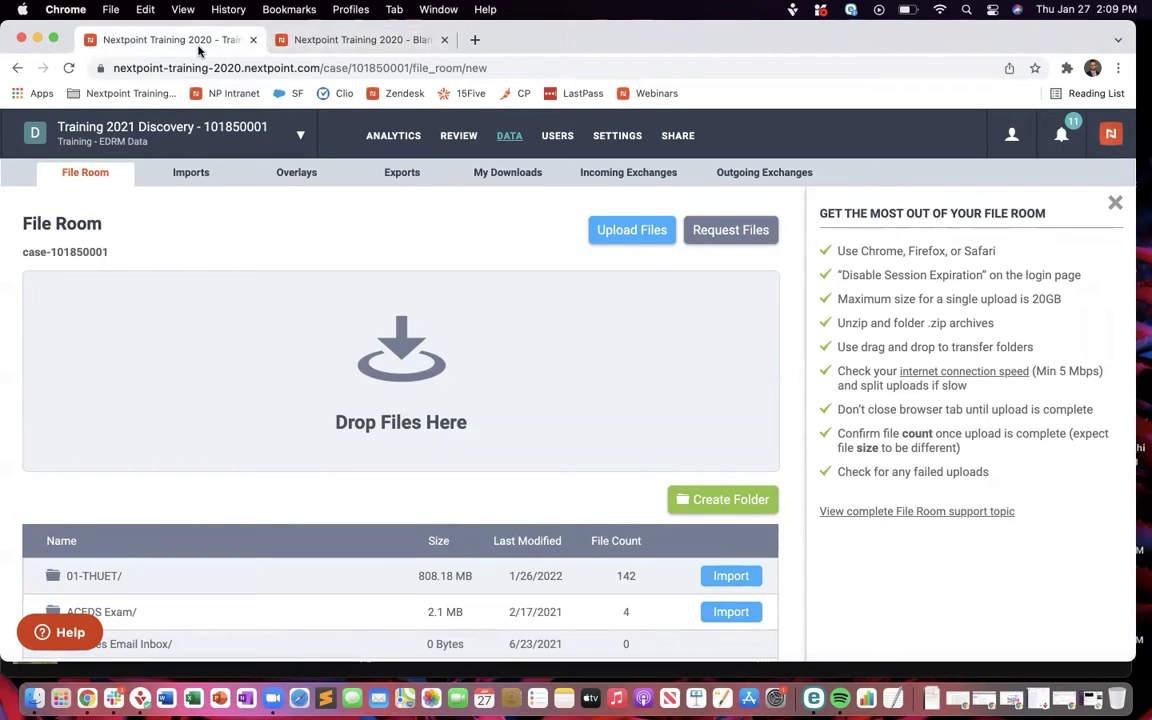
click(314, 47)
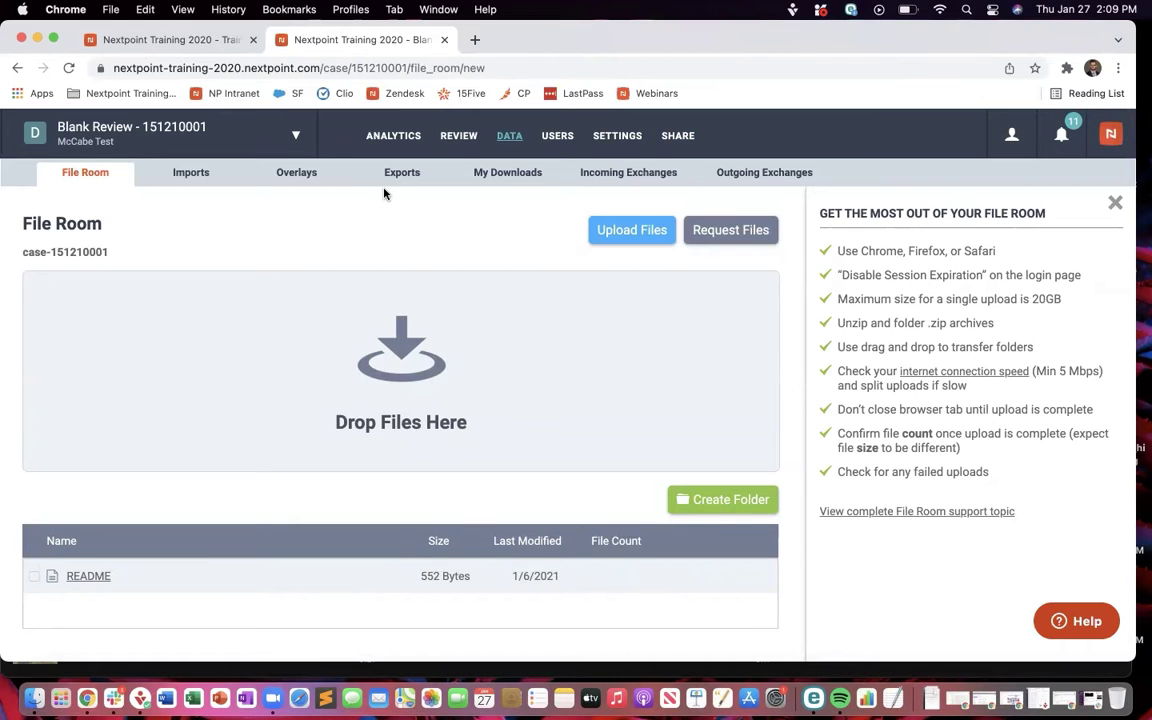
scroll(313, 273, down, 2)
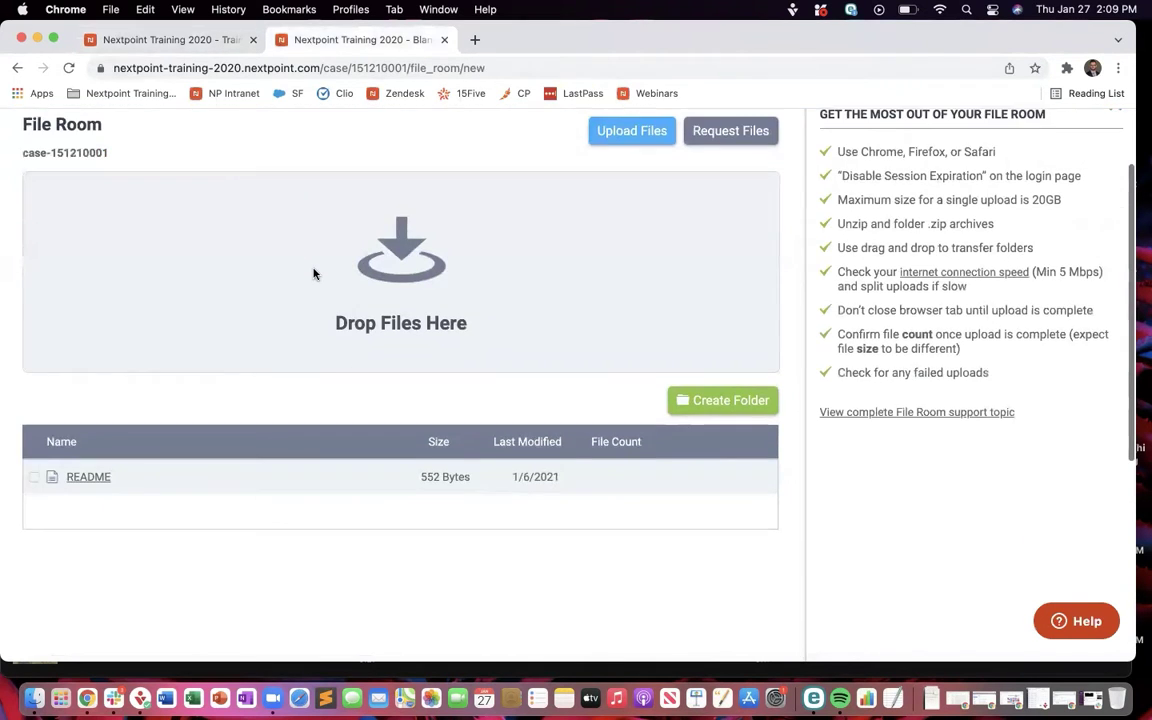
scroll(313, 273, up, 2)
click(179, 42)
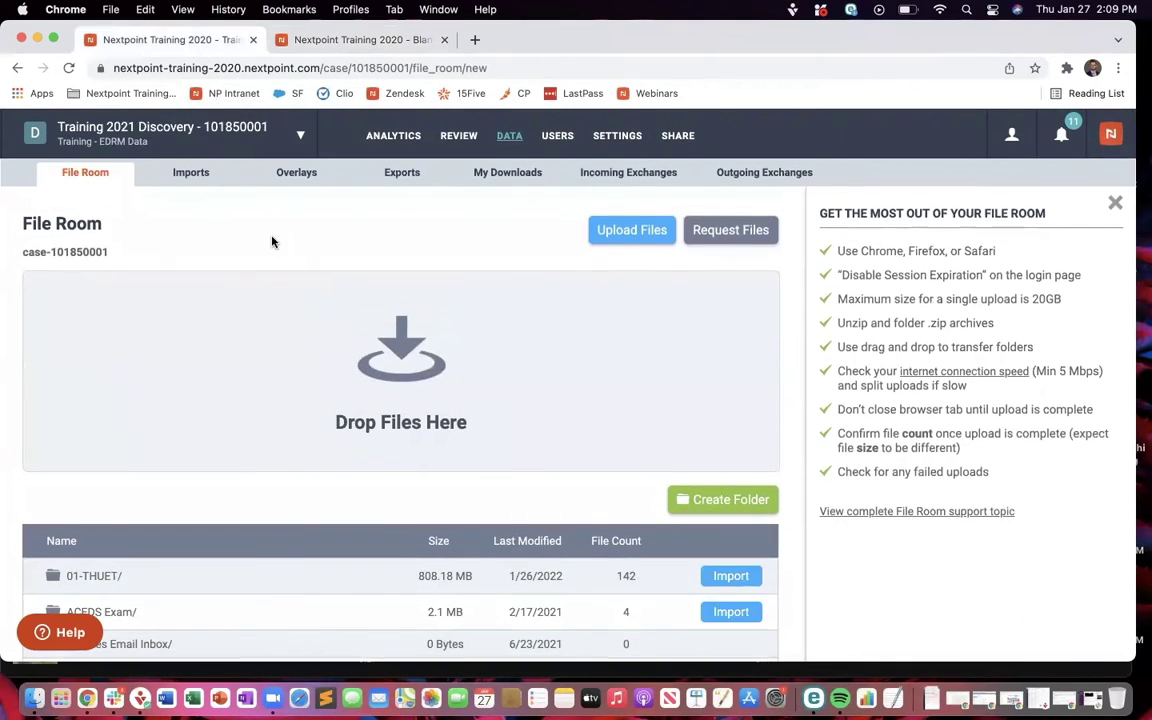
scroll(271, 241, down, 10)
scroll(274, 243, up, 5)
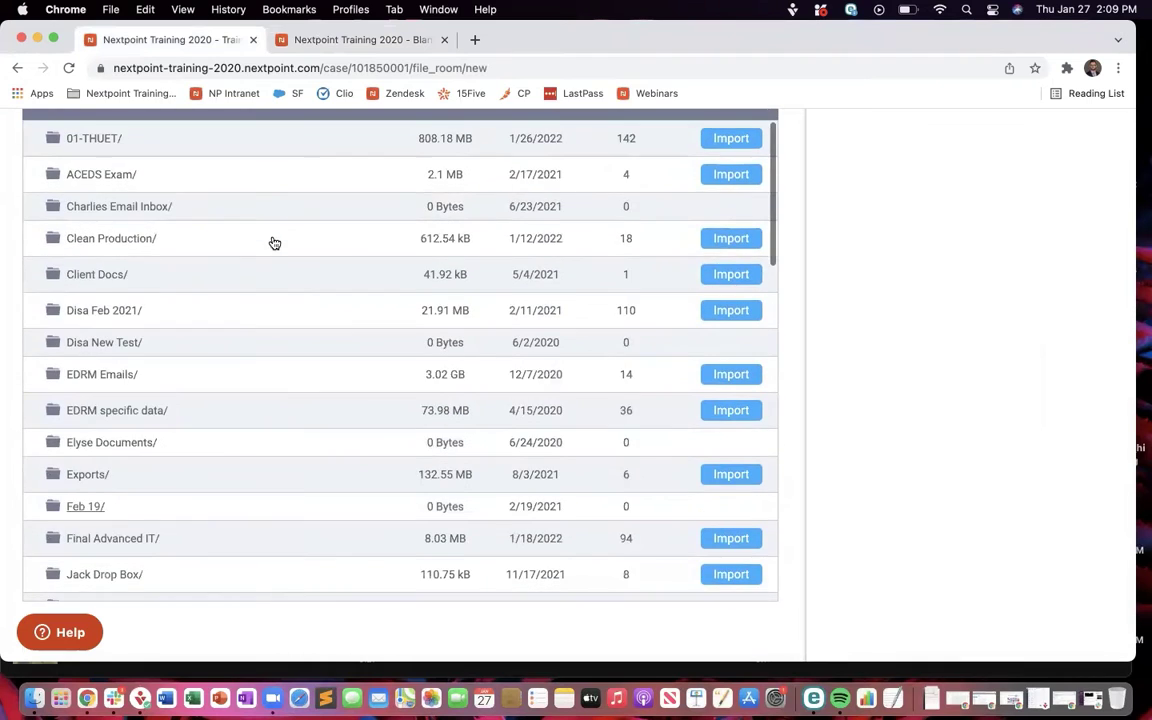
scroll(274, 243, up, 10)
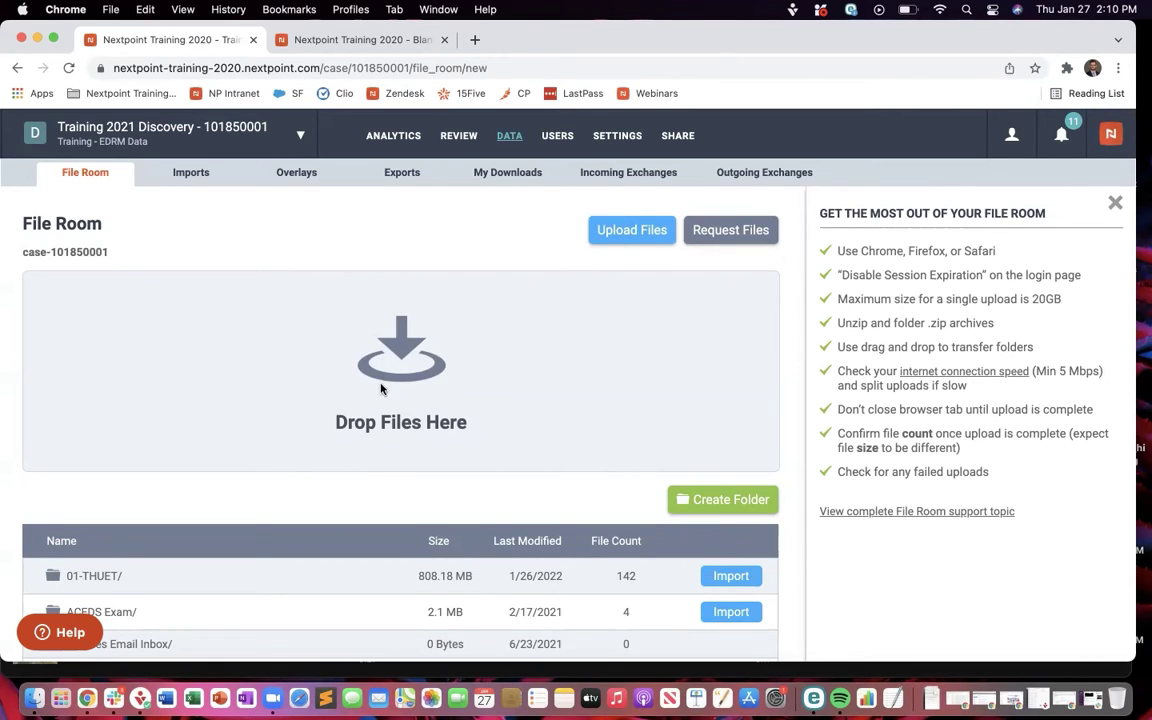
click(33, 699)
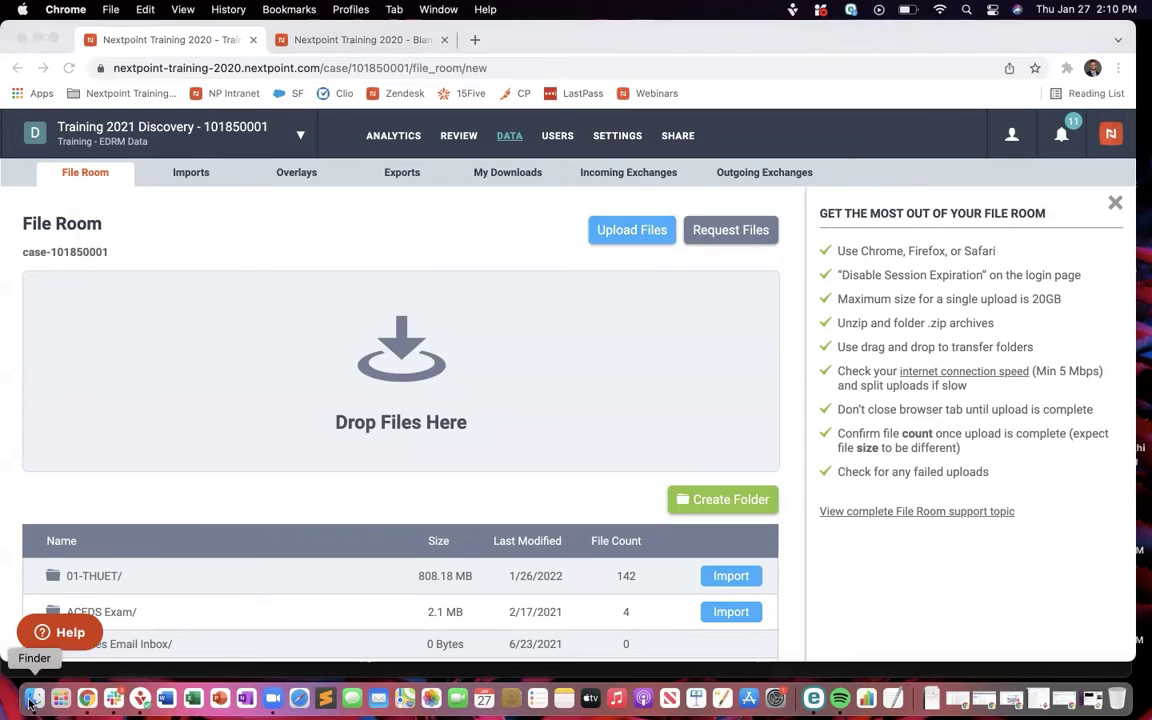
scroll(457, 325, down, 10)
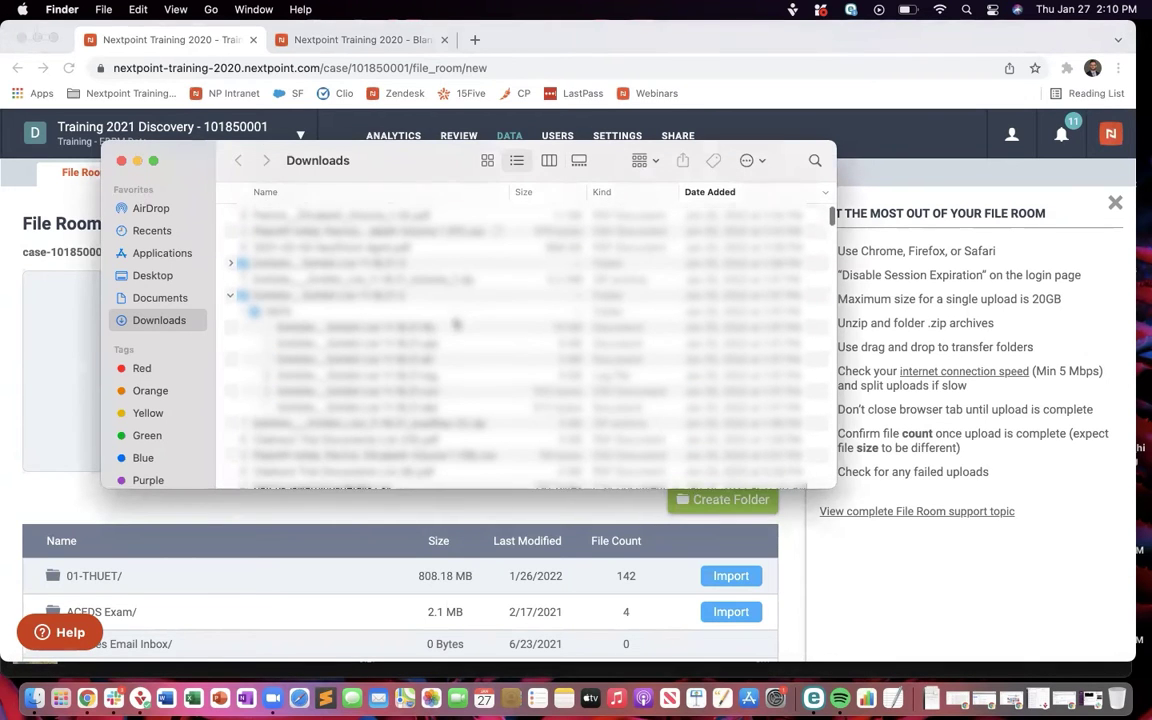
scroll(427, 283, down, 5)
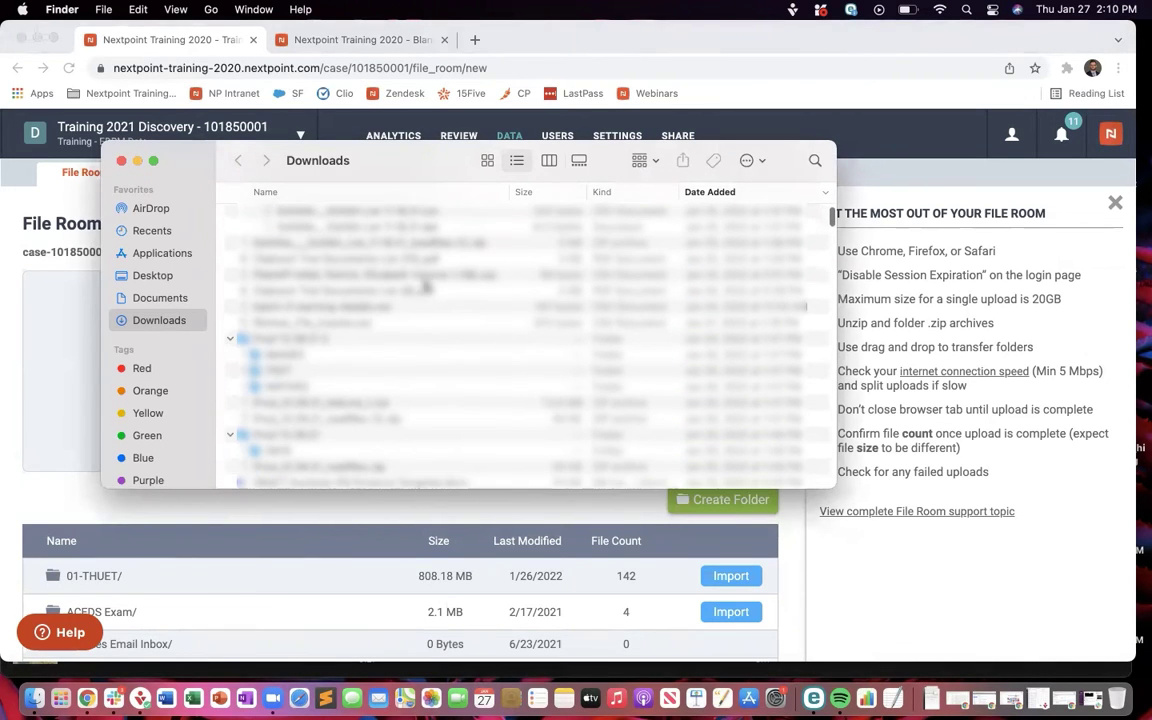
scroll(334, 338, down, 3)
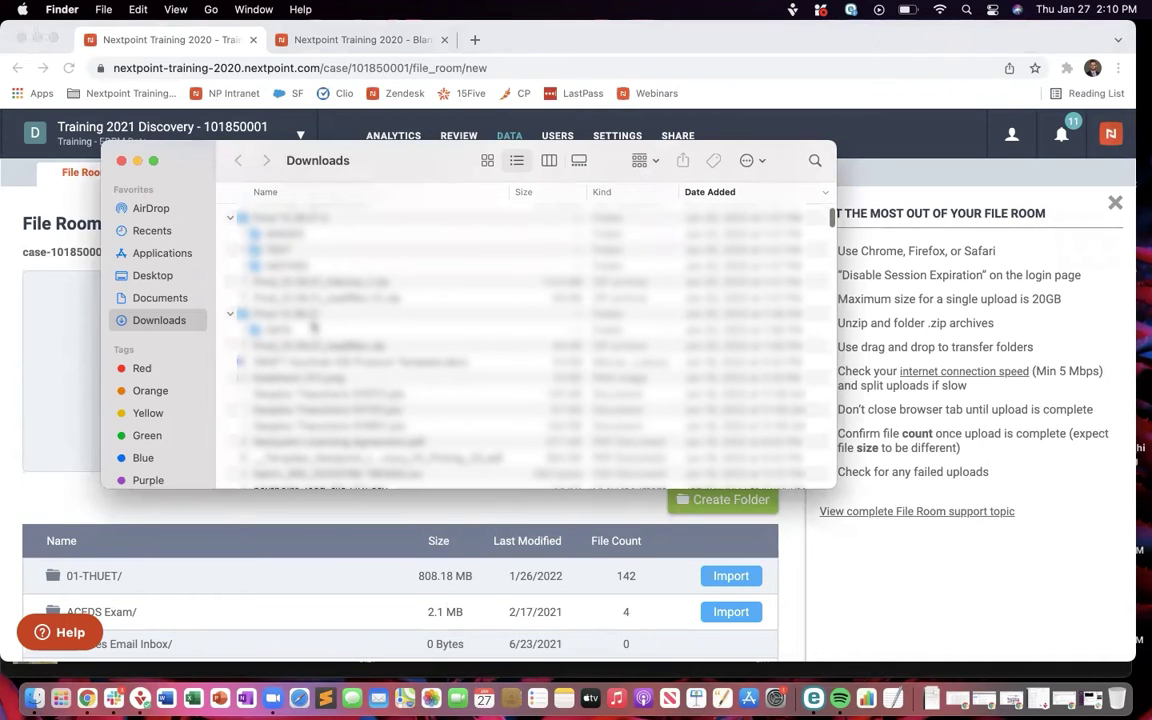
scroll(316, 275, up, 3)
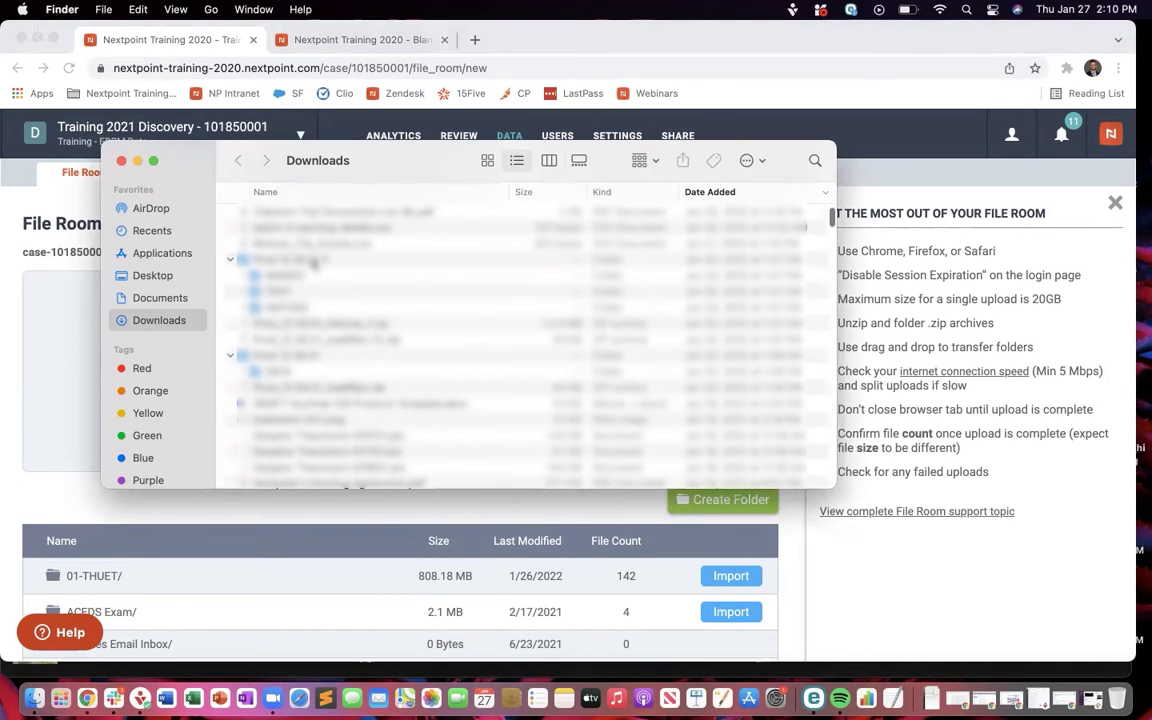
mouse_move(288, 262)
mouse_down()
mouse_move(137, 288)
mouse_move(80, 342)
mouse_move(290, 268)
mouse_up()
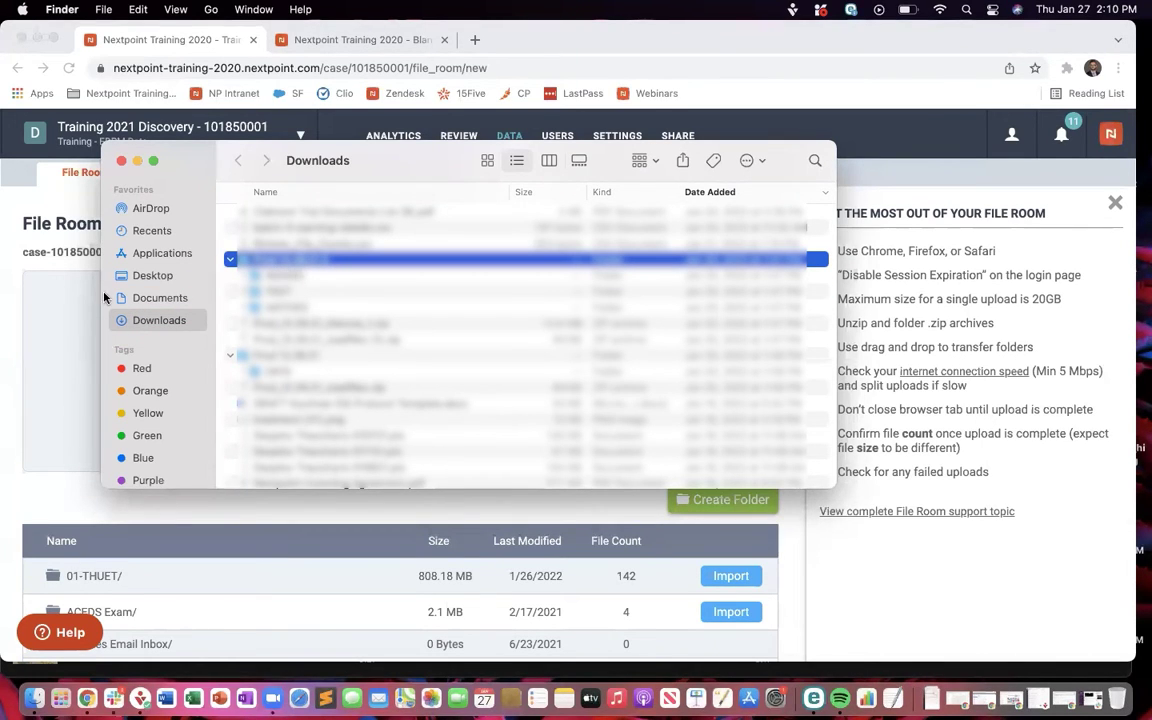
click(38, 260)
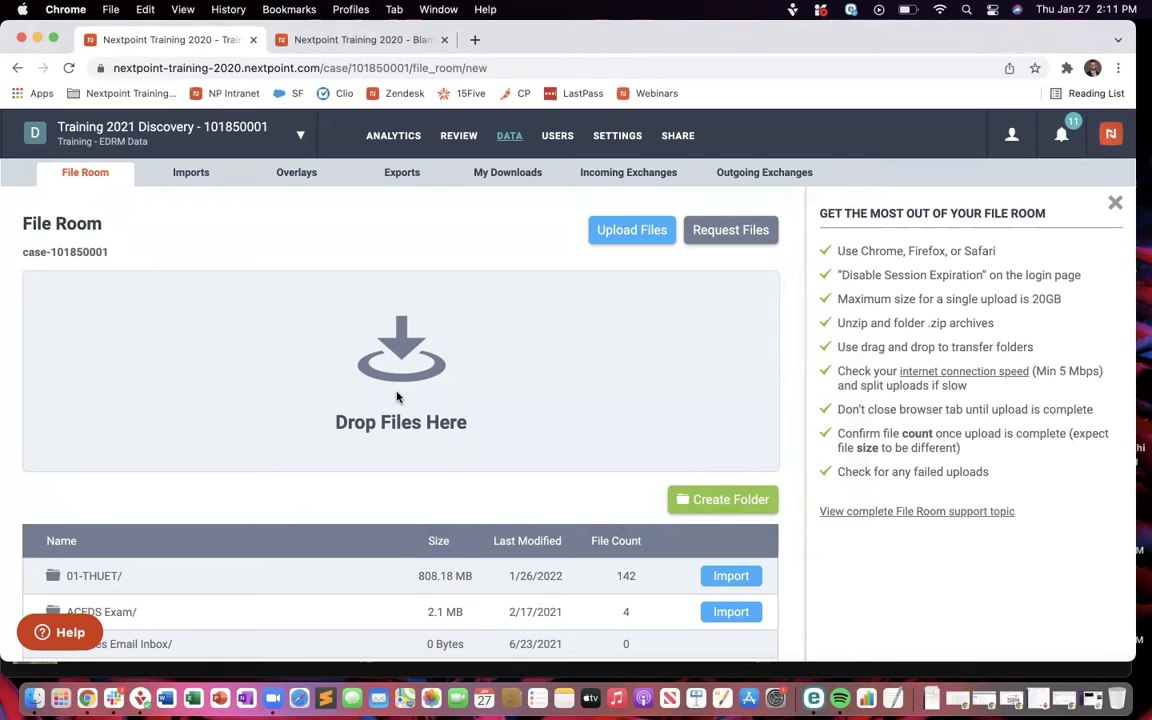
scroll(397, 465, down, 4)
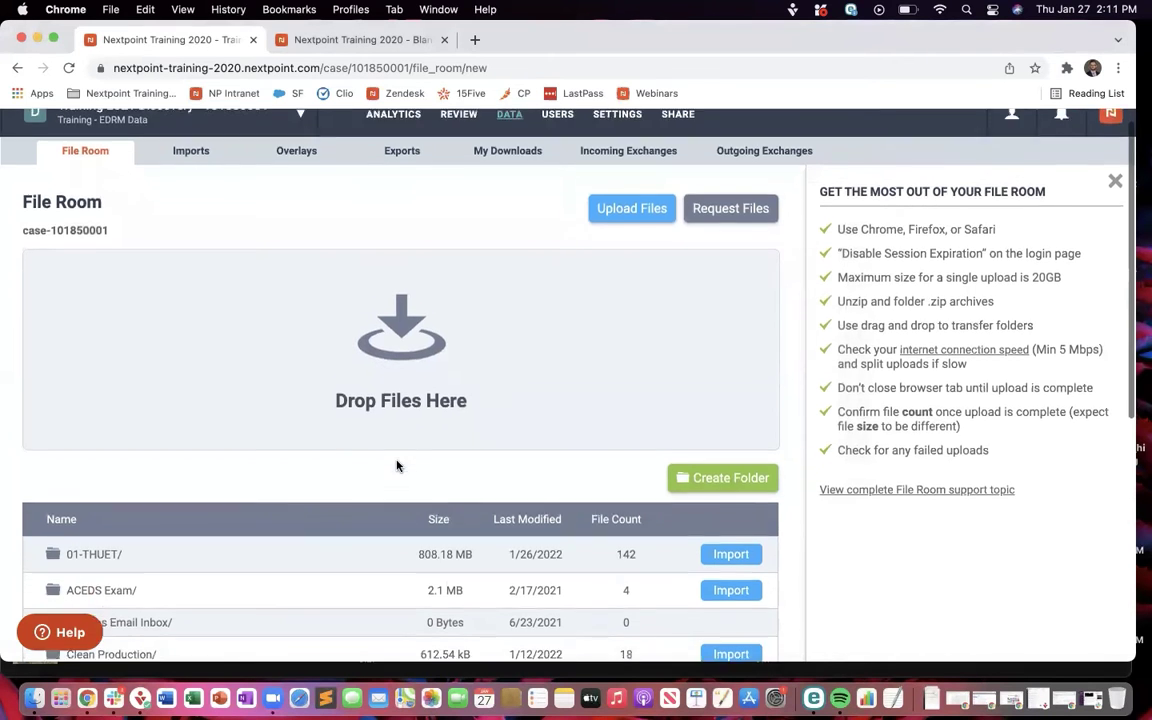
scroll(398, 467, down, 6)
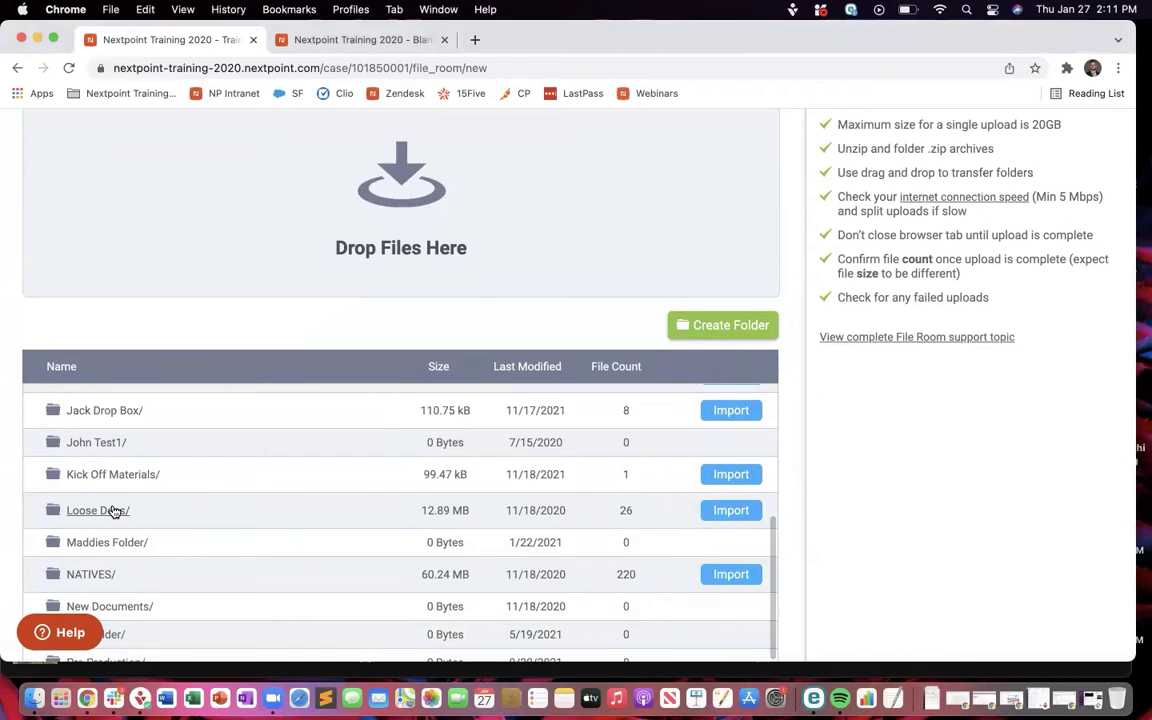
click(112, 511)
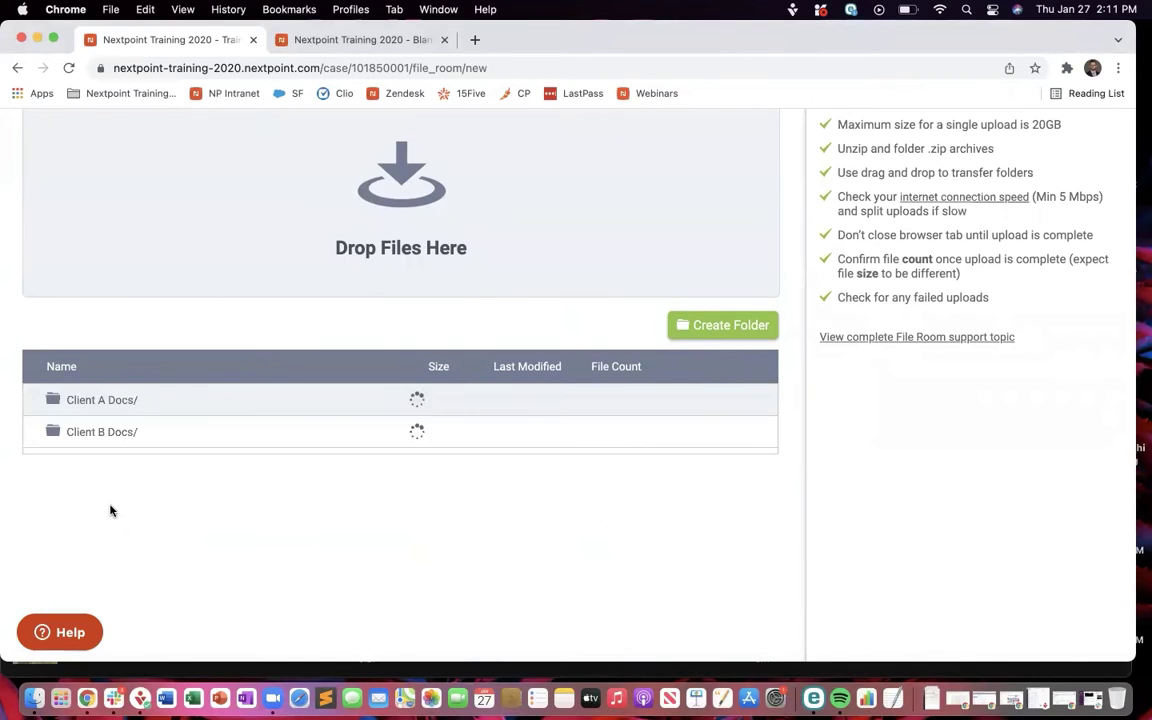
click(127, 404)
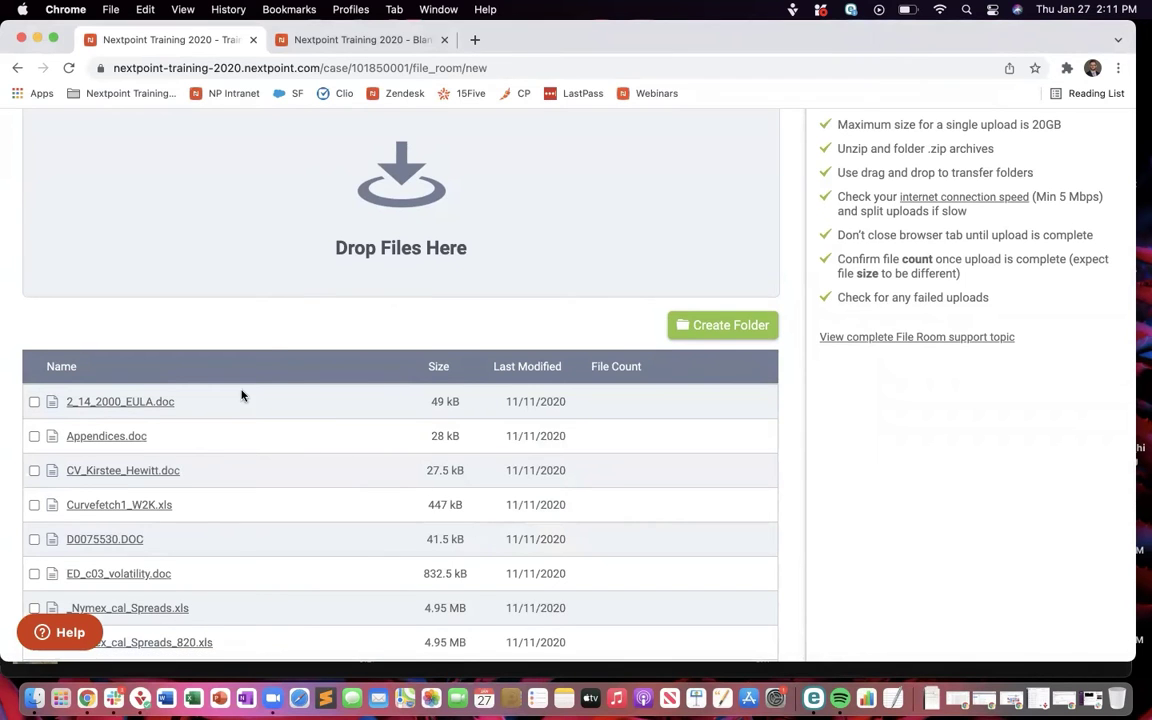
scroll(265, 329, up, 5)
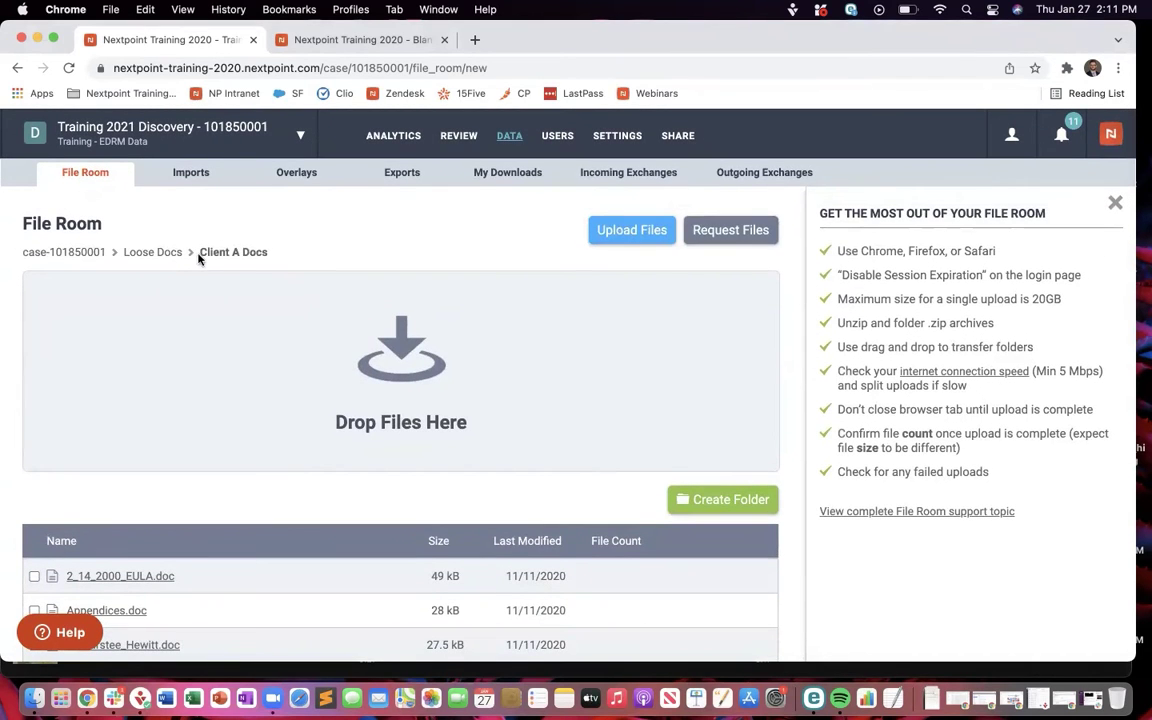
click(86, 253)
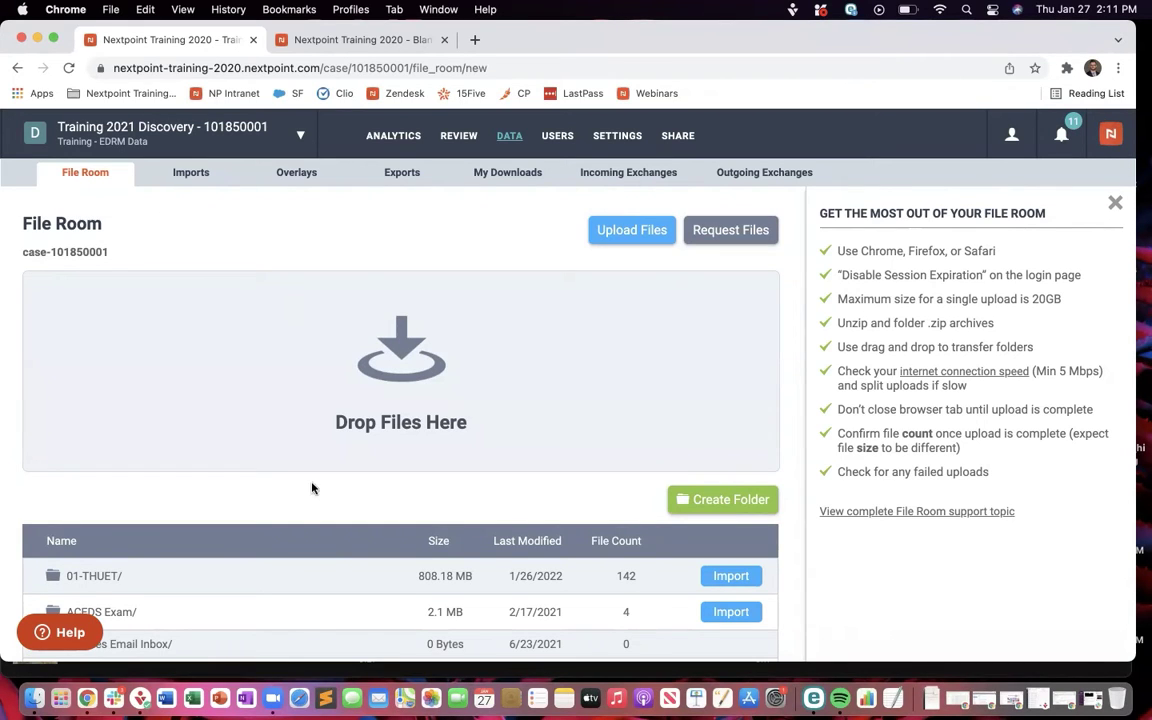
Step: In Finder's Downloads folder, select report1641946975473.xls and ten files to move into the File Room
click(34, 698)
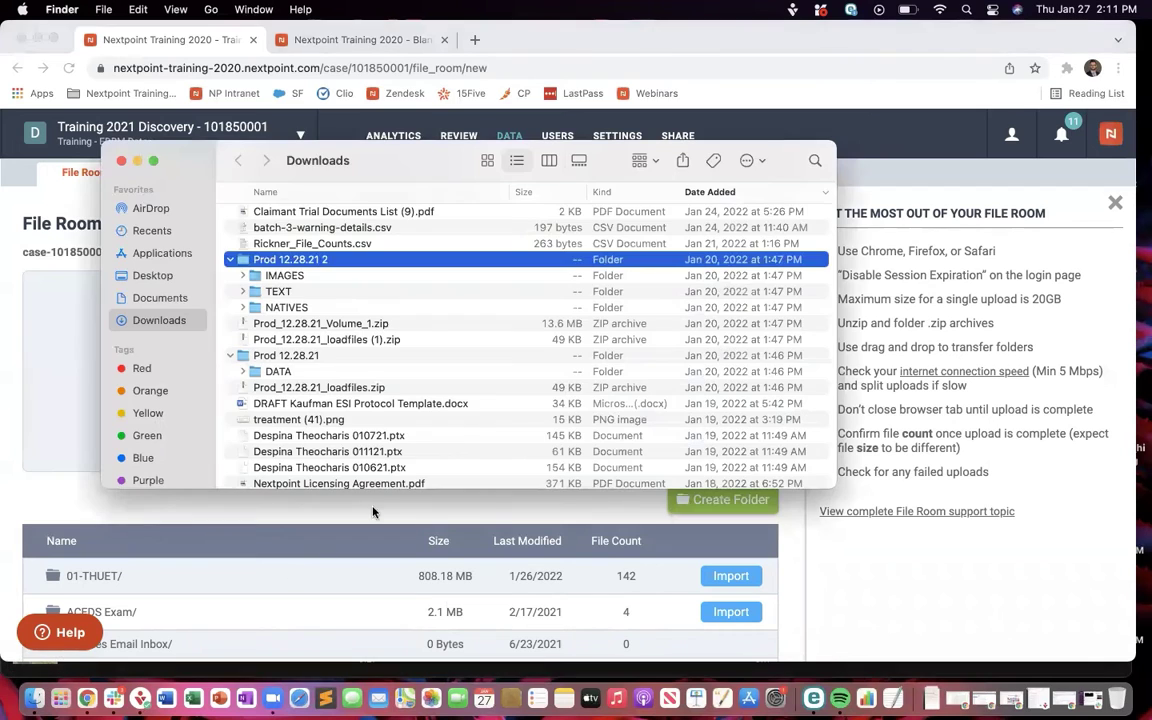
scroll(454, 432, down, 10)
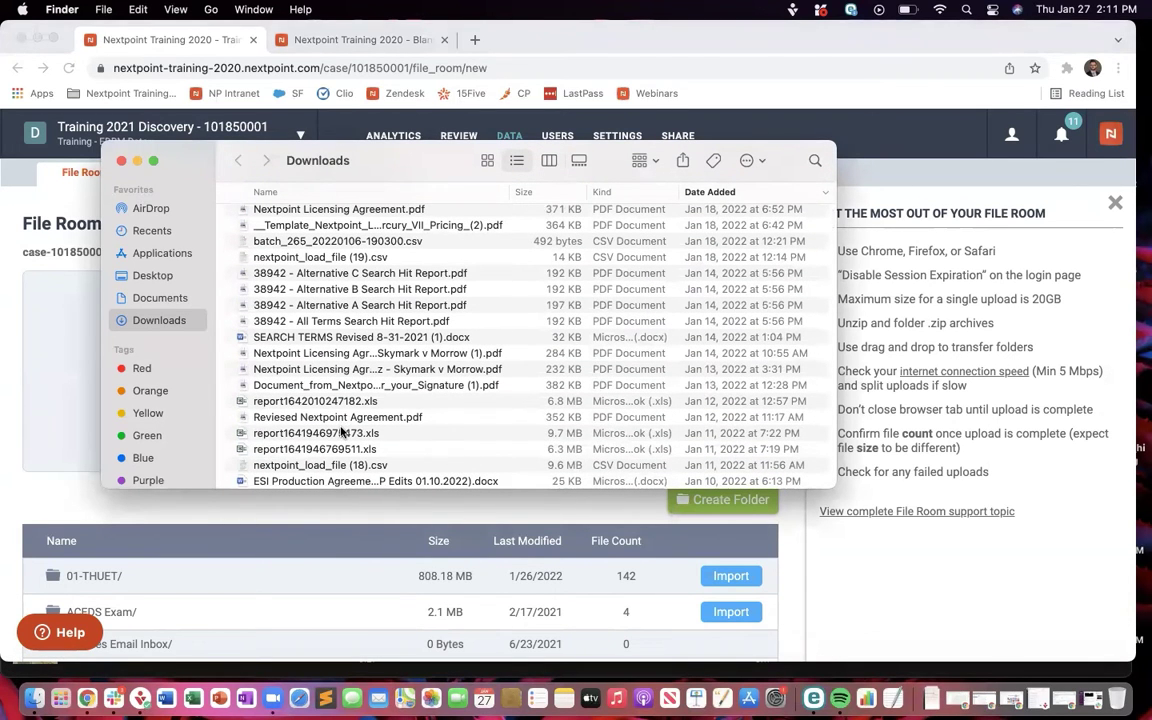
mouse_move(337, 433)
mouse_down()
mouse_move(306, 354)
mouse_move(345, 412)
mouse_move(340, 425)
mouse_up()
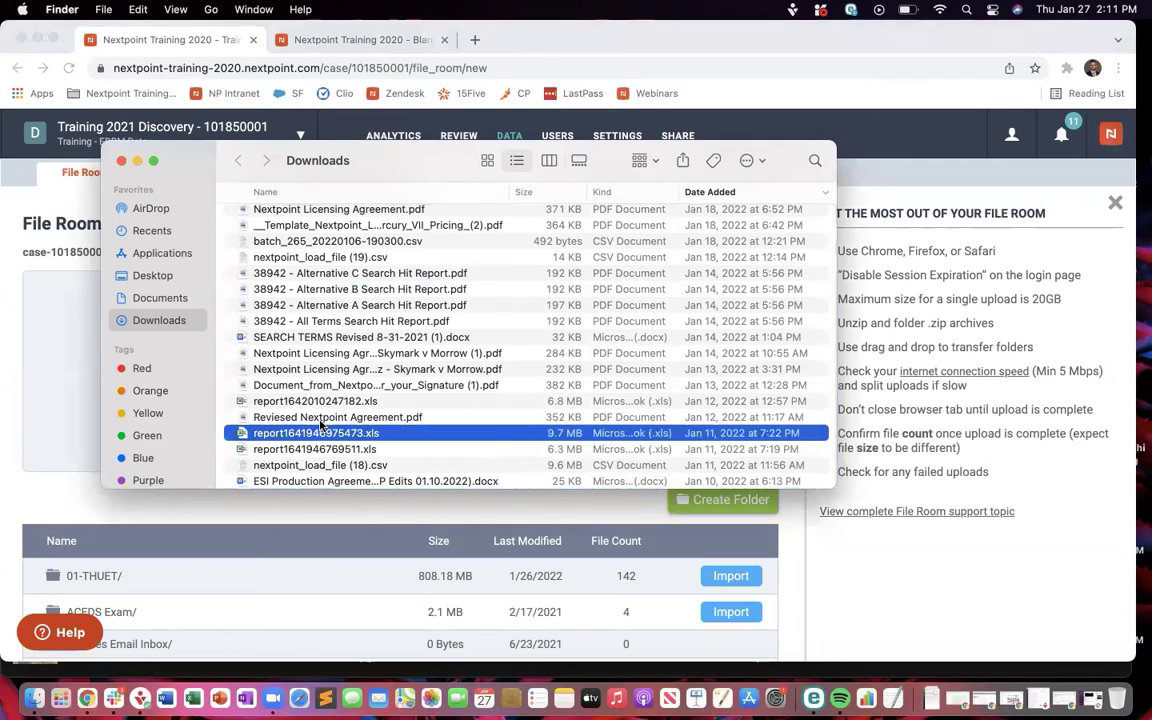
drag(222, 428, 107, 363)
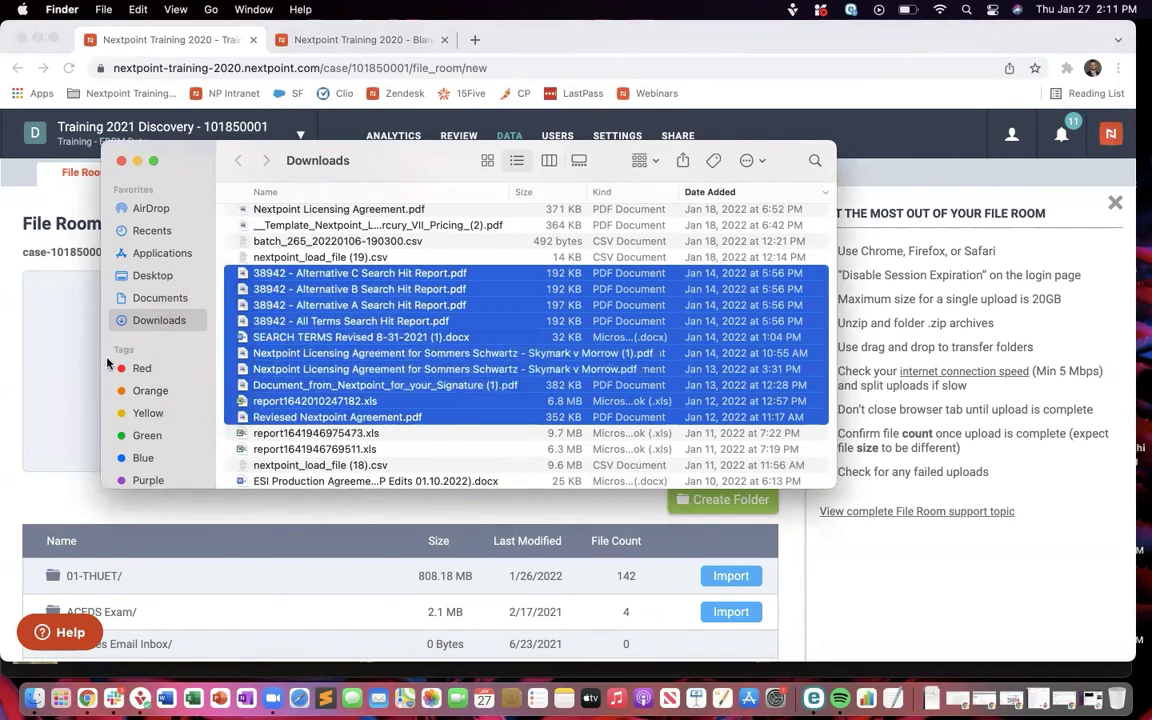
Step: Bring the browser forward and review the File Room's loose root files, down to nextpoint_load_file (3).csv
click(20, 350)
scroll(267, 472, down, 2)
scroll(267, 472, down, 15)
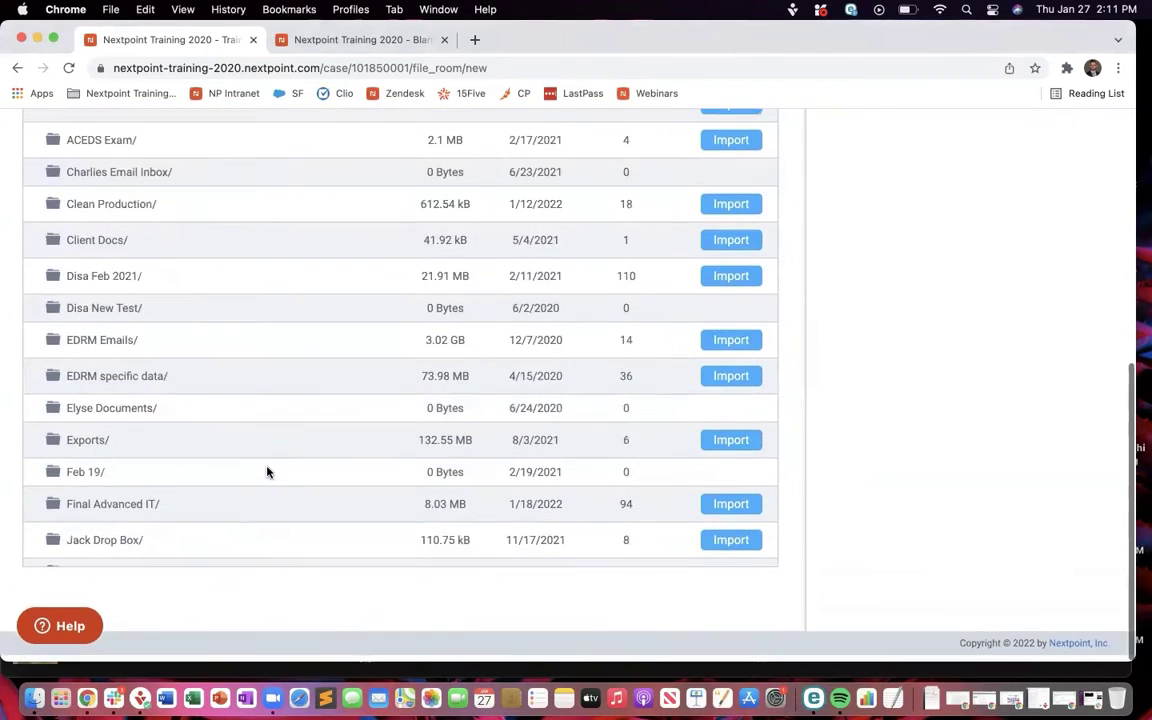
scroll(269, 473, down, 8)
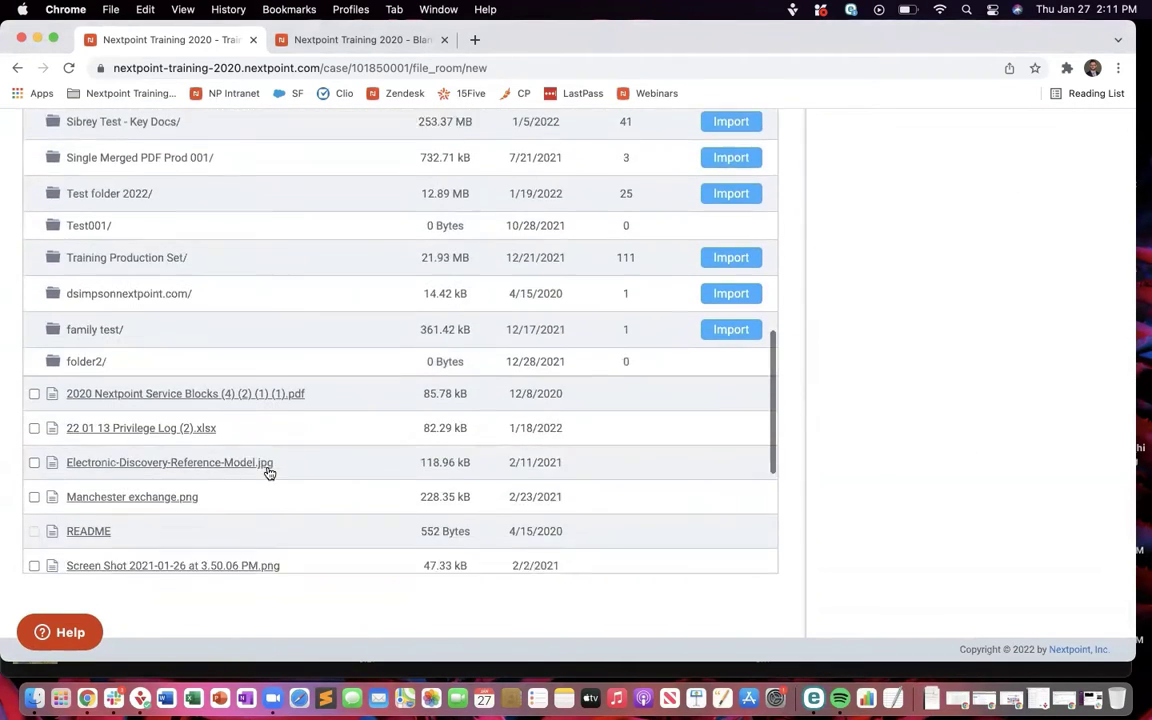
scroll(293, 472, down, 3)
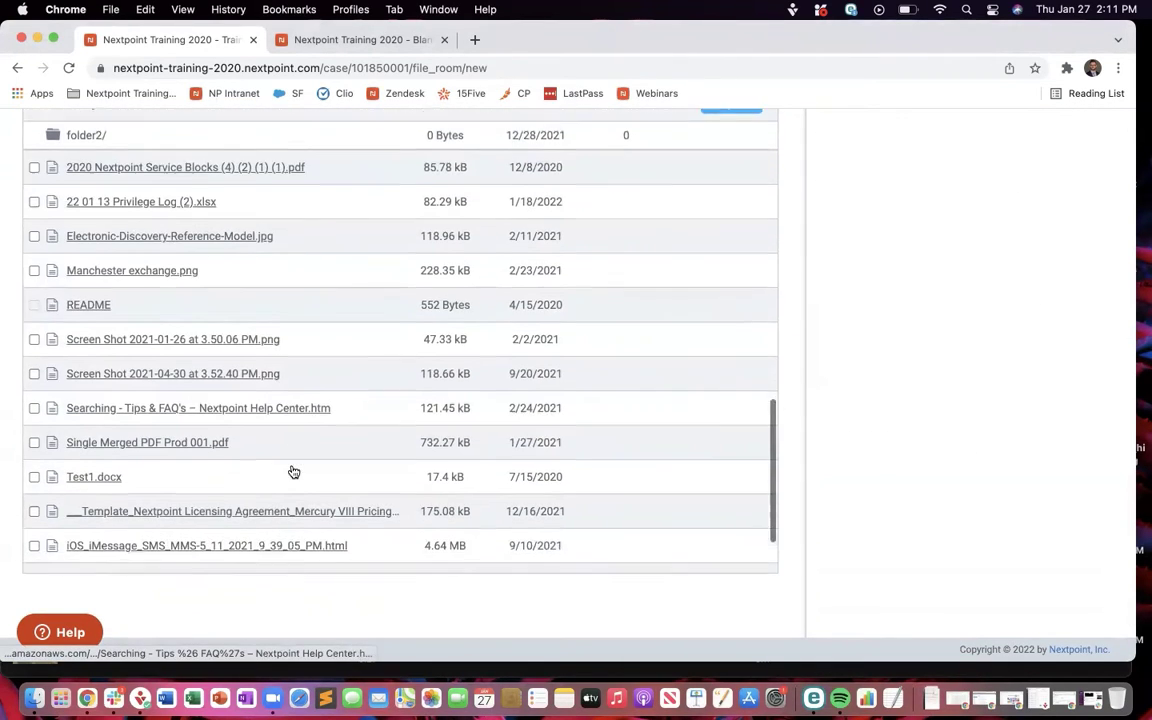
scroll(293, 472, up, 10)
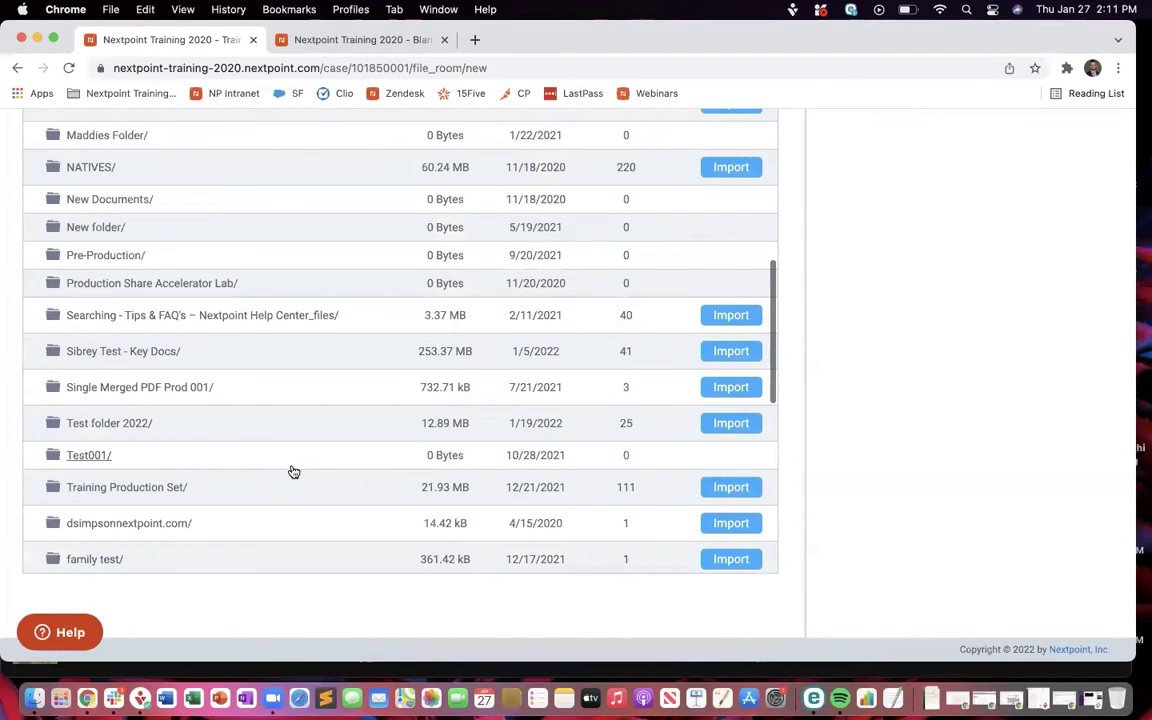
scroll(557, 470, up, 1)
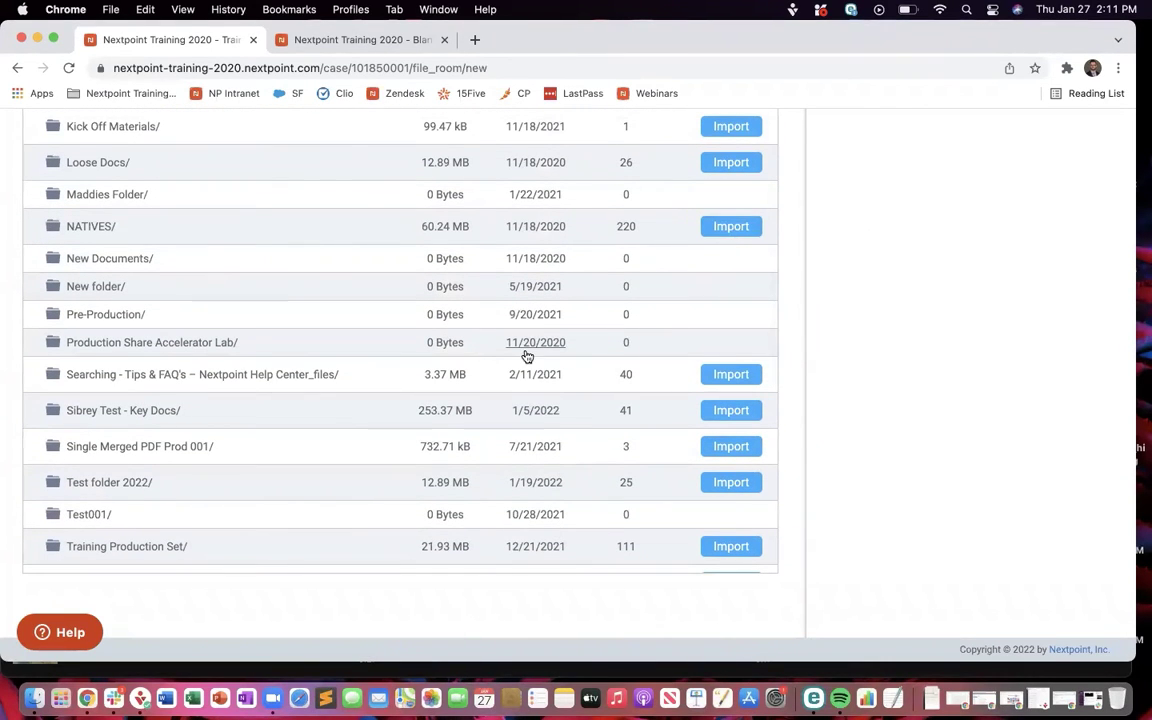
scroll(525, 350, down, 10)
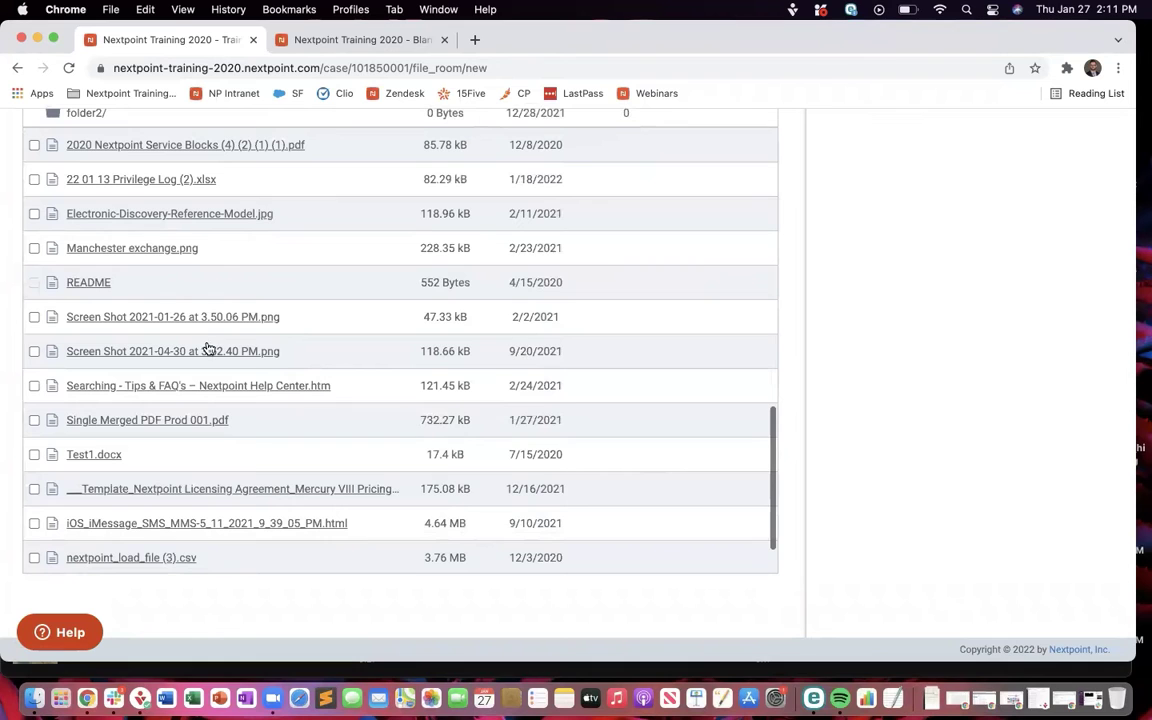
click(34, 316)
click(34, 248)
scroll(895, 278, up, 3)
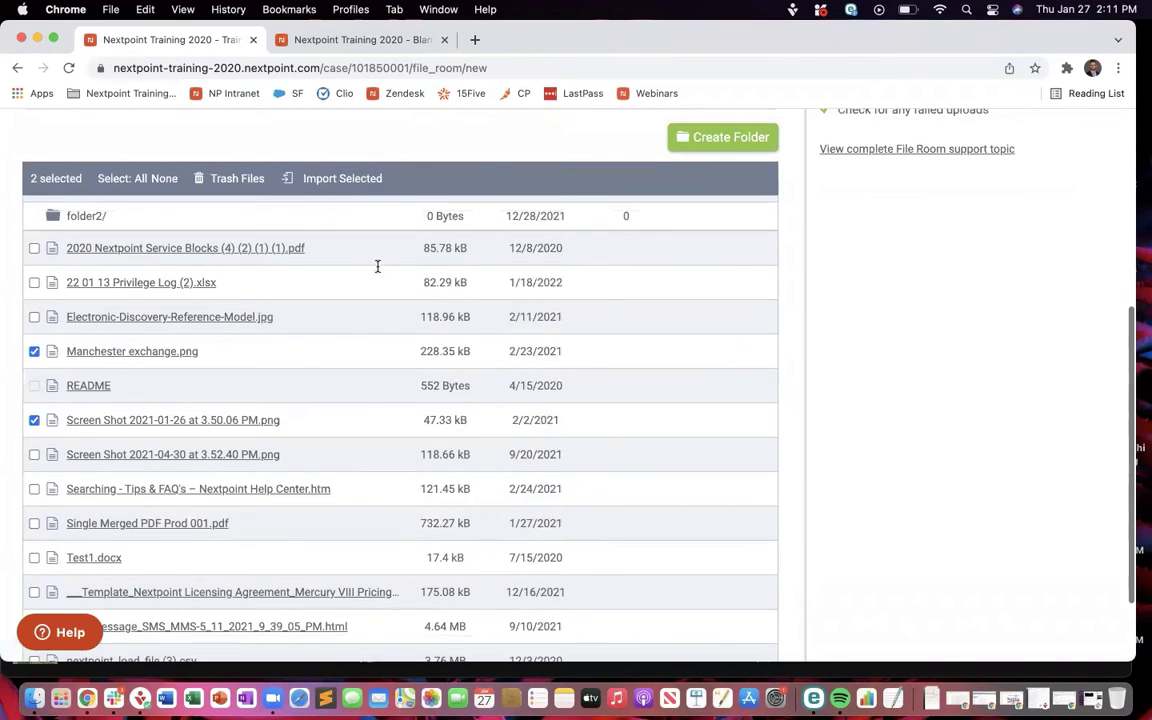
click(139, 179)
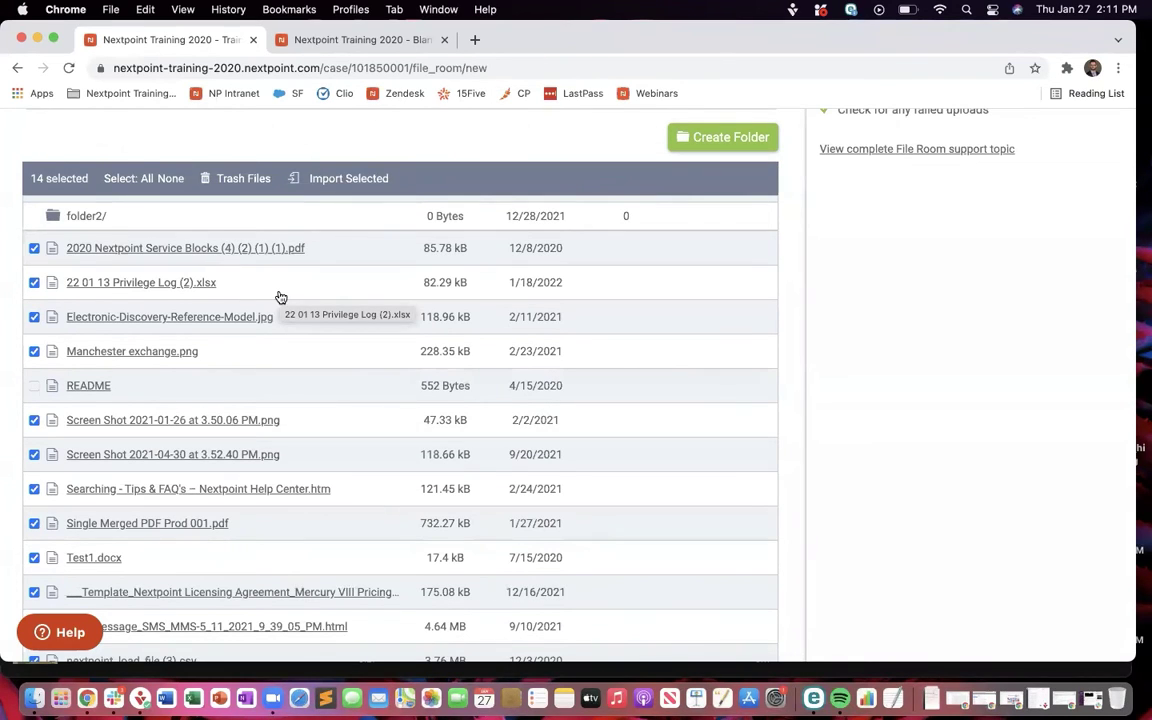
click(168, 178)
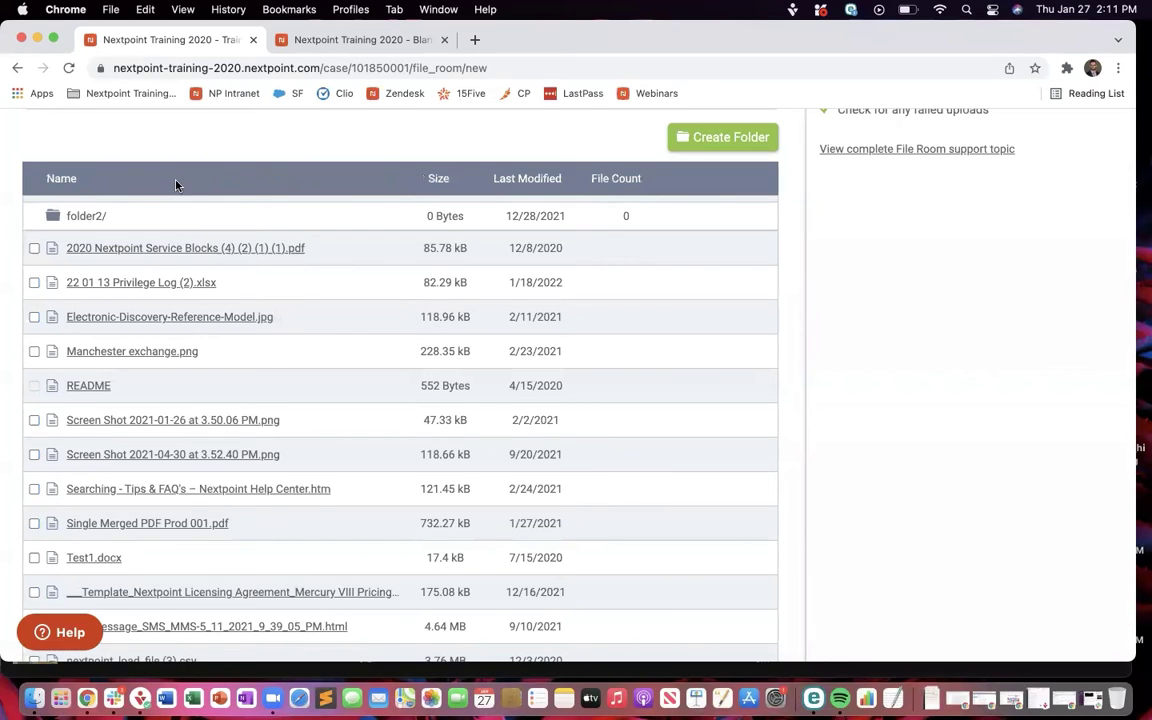
scroll(195, 275, up, 10)
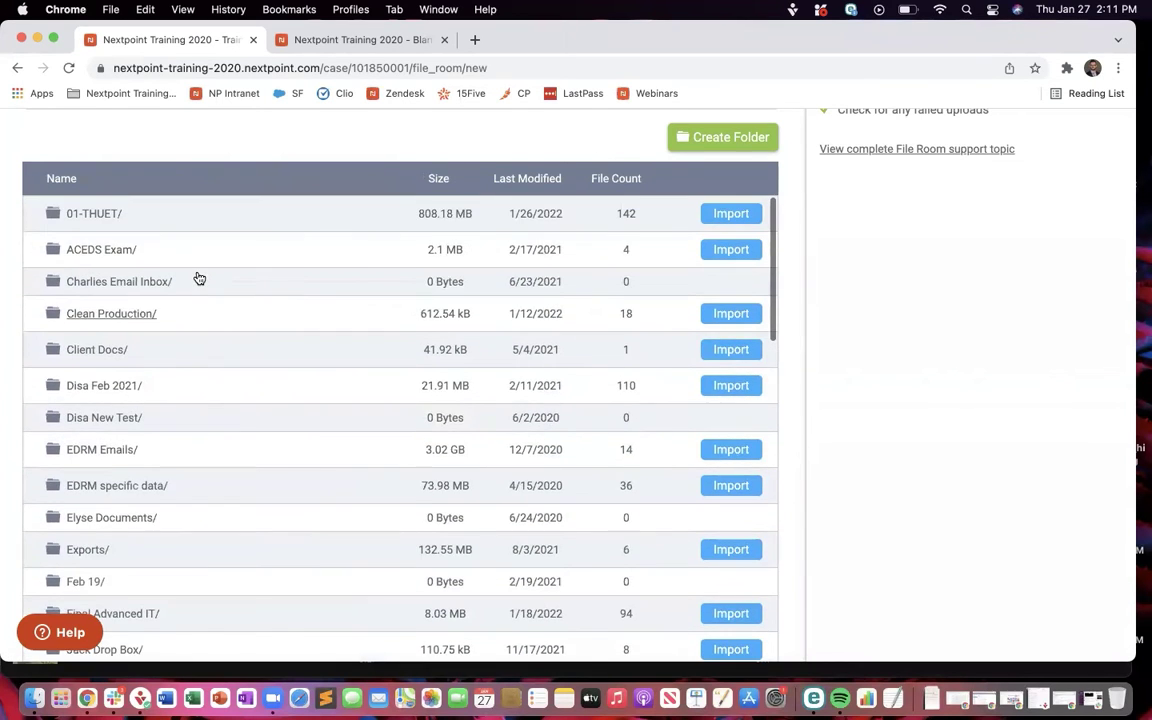
scroll(195, 275, up, 6)
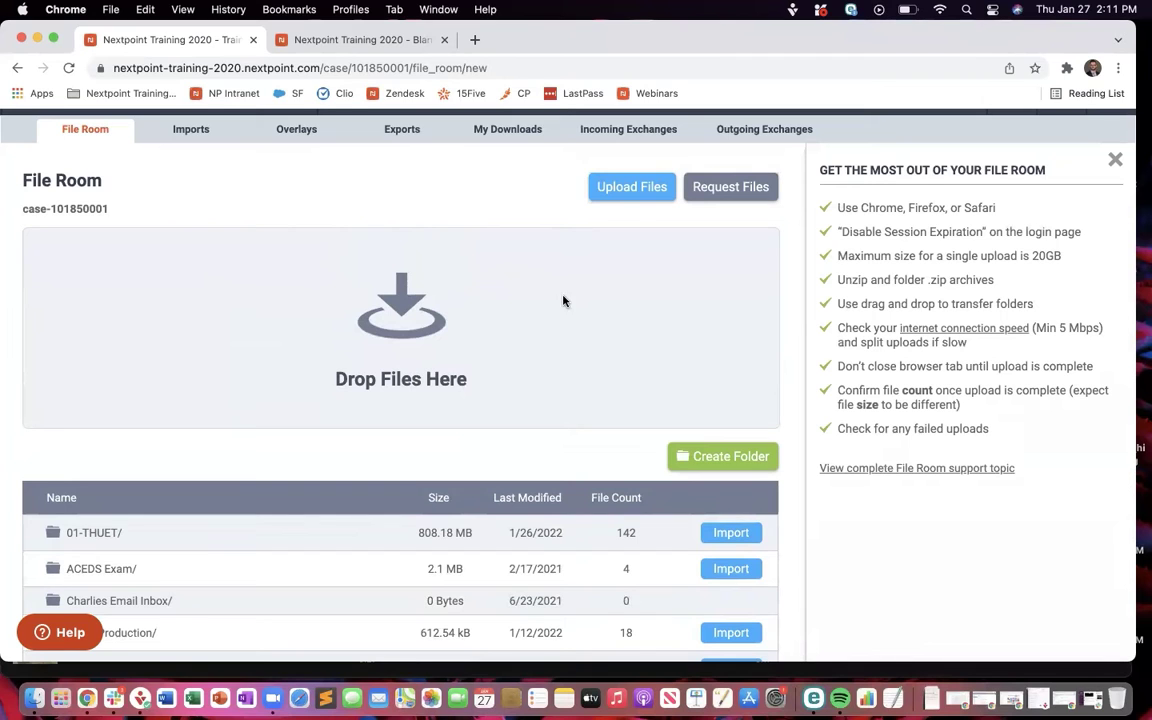
click(645, 199)
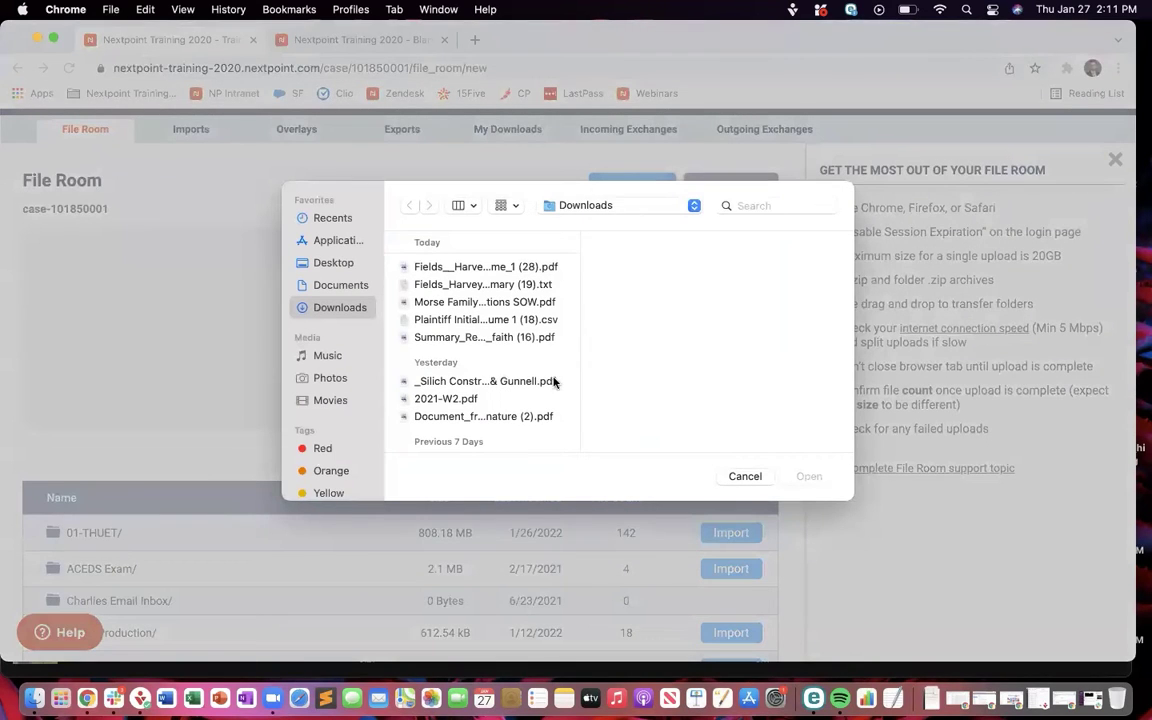
click(754, 481)
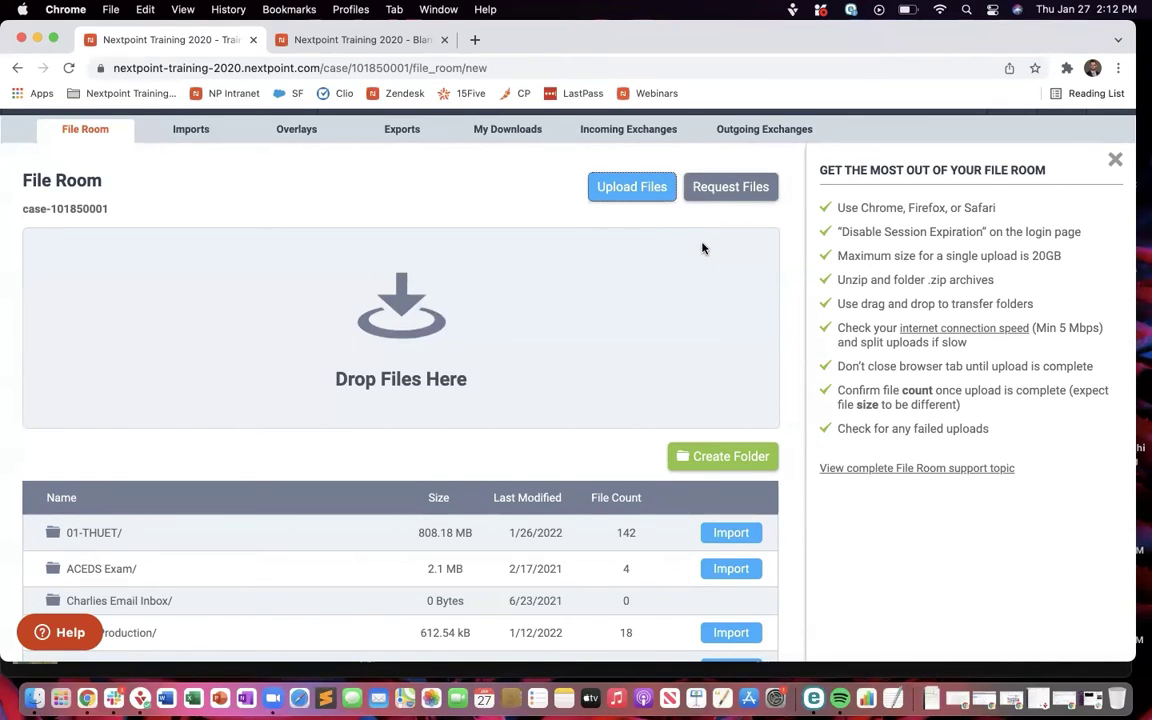
click(725, 197)
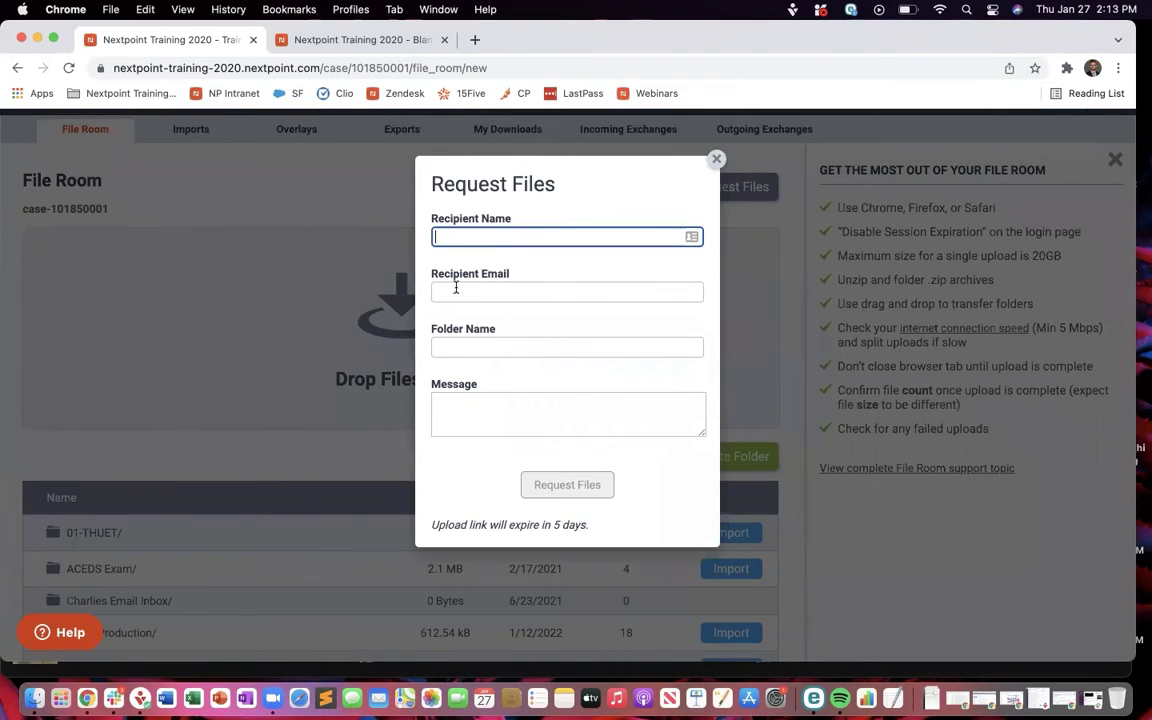
click(477, 343)
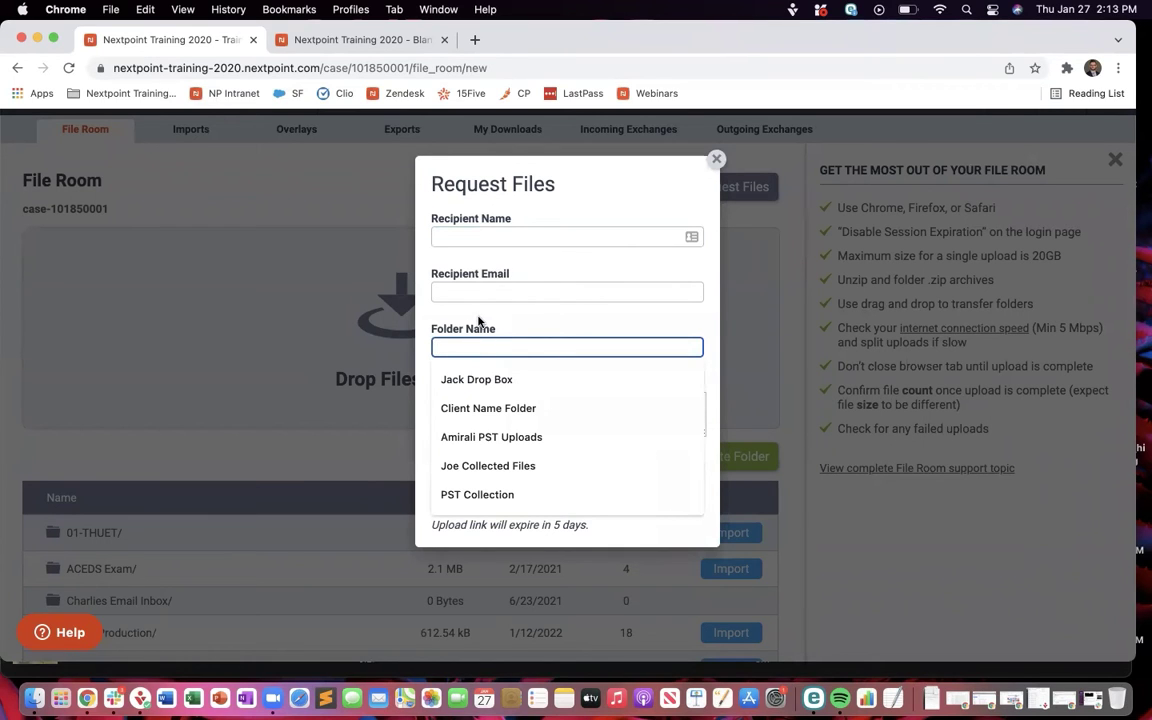
click(478, 320)
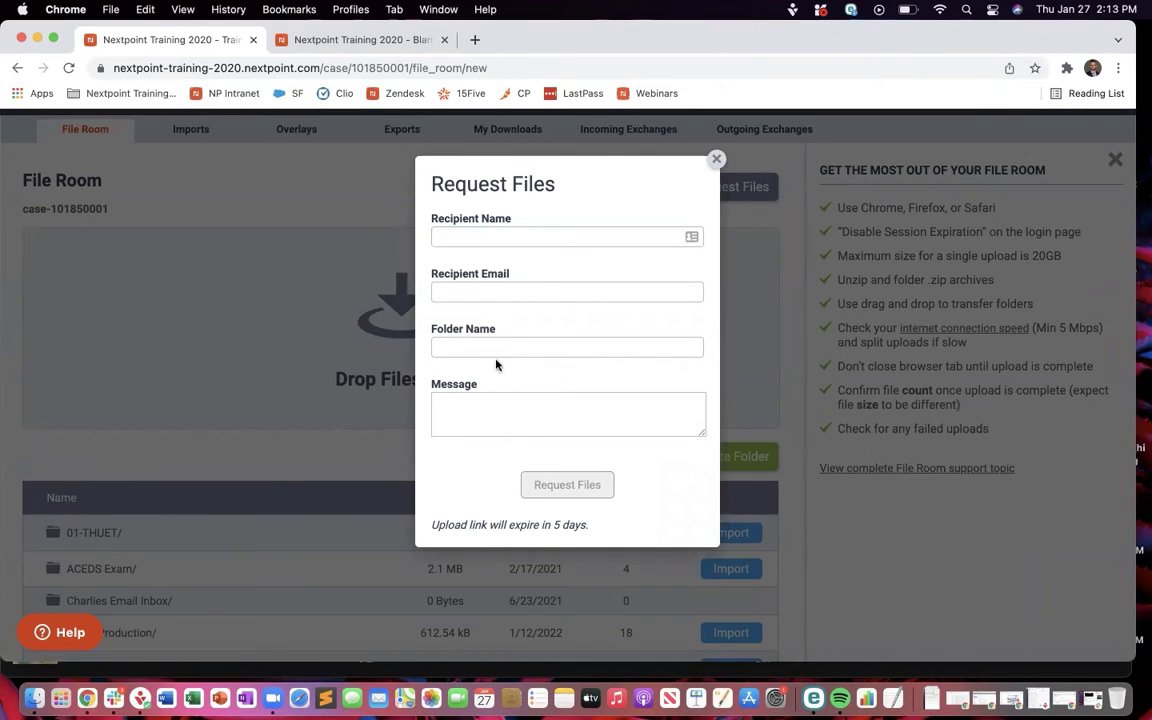
click(471, 410)
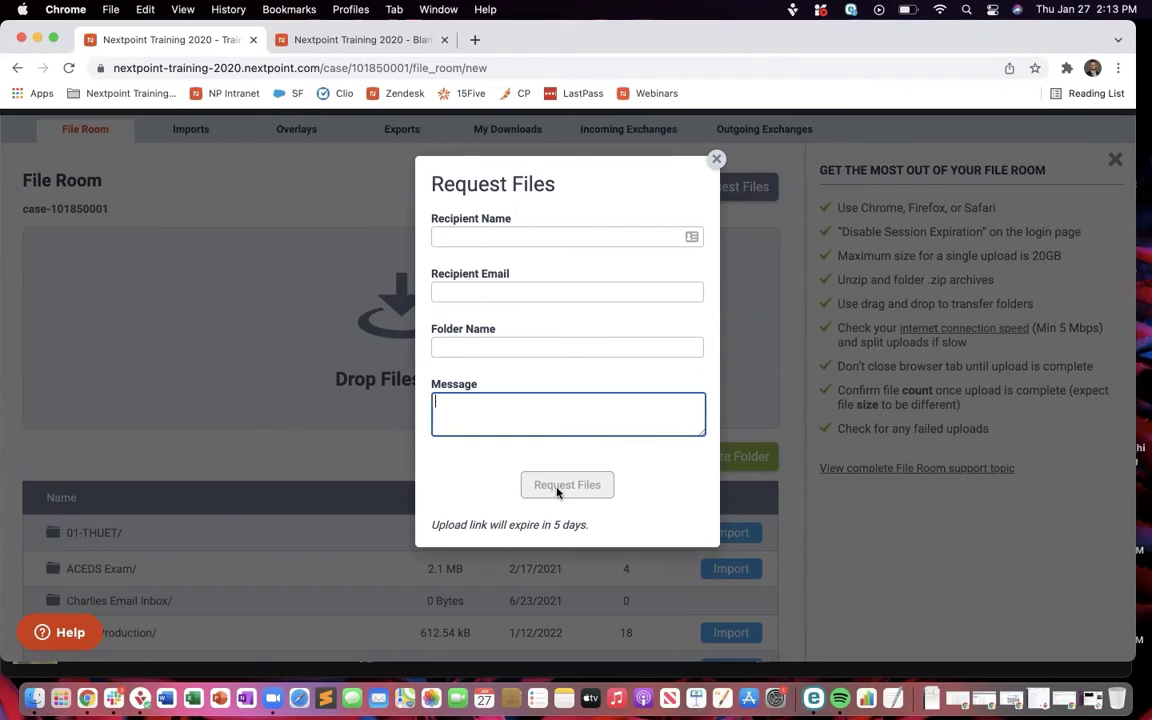
click(715, 162)
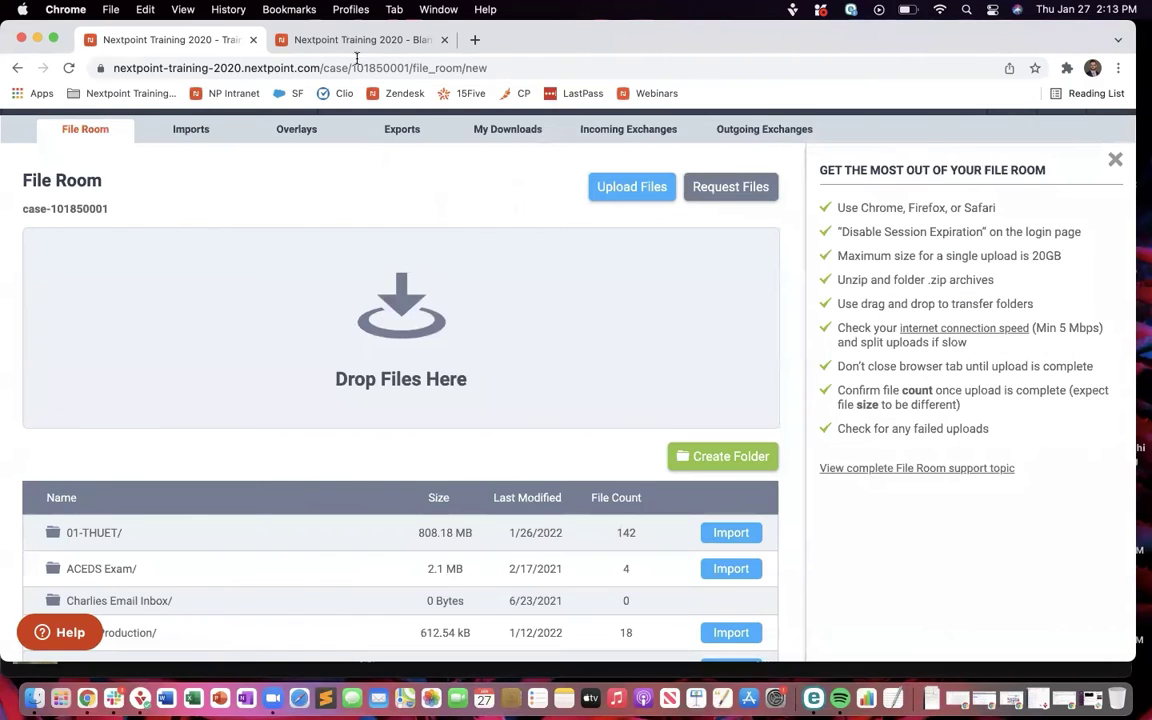
Step: Switch between the two case tabs, finishing on the Blank Review File Room with its 552-byte README
click(352, 41)
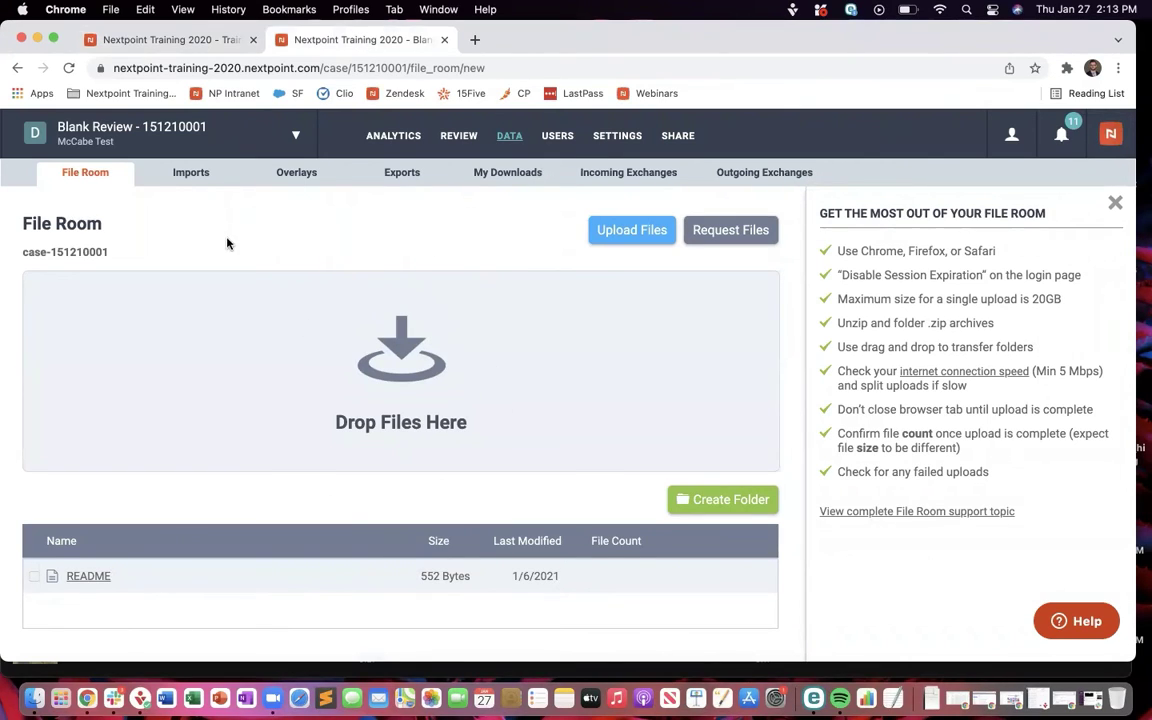
click(168, 42)
scroll(305, 535, down, 10)
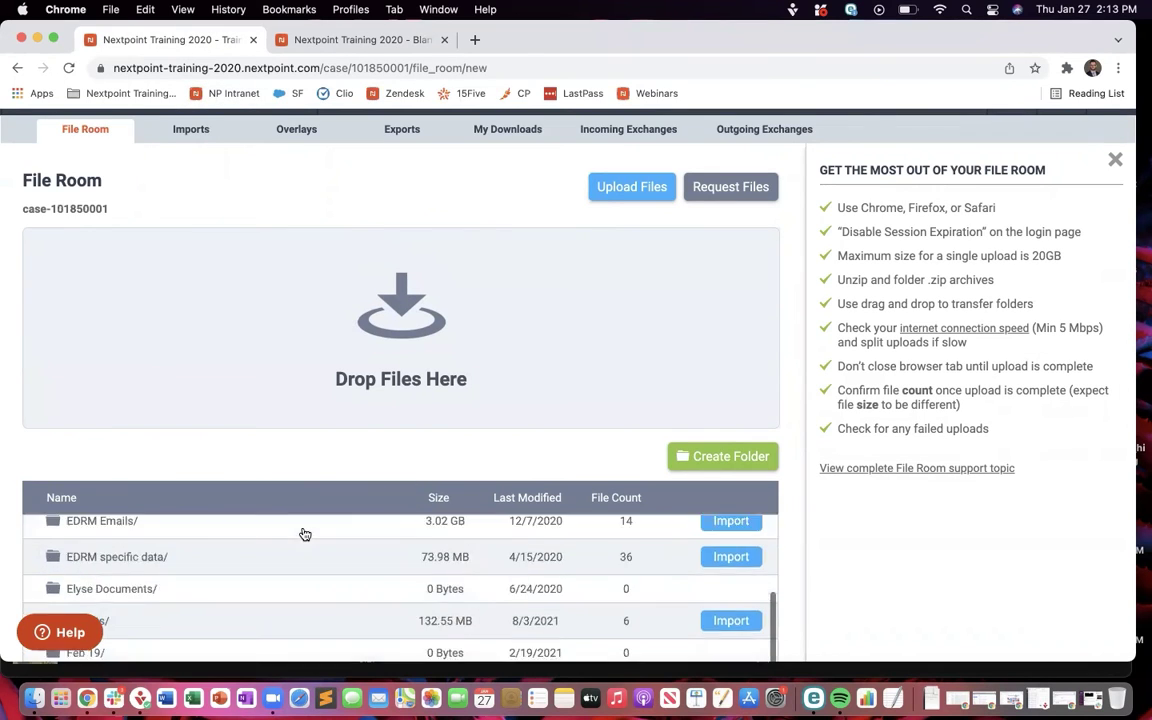
scroll(305, 535, up, 15)
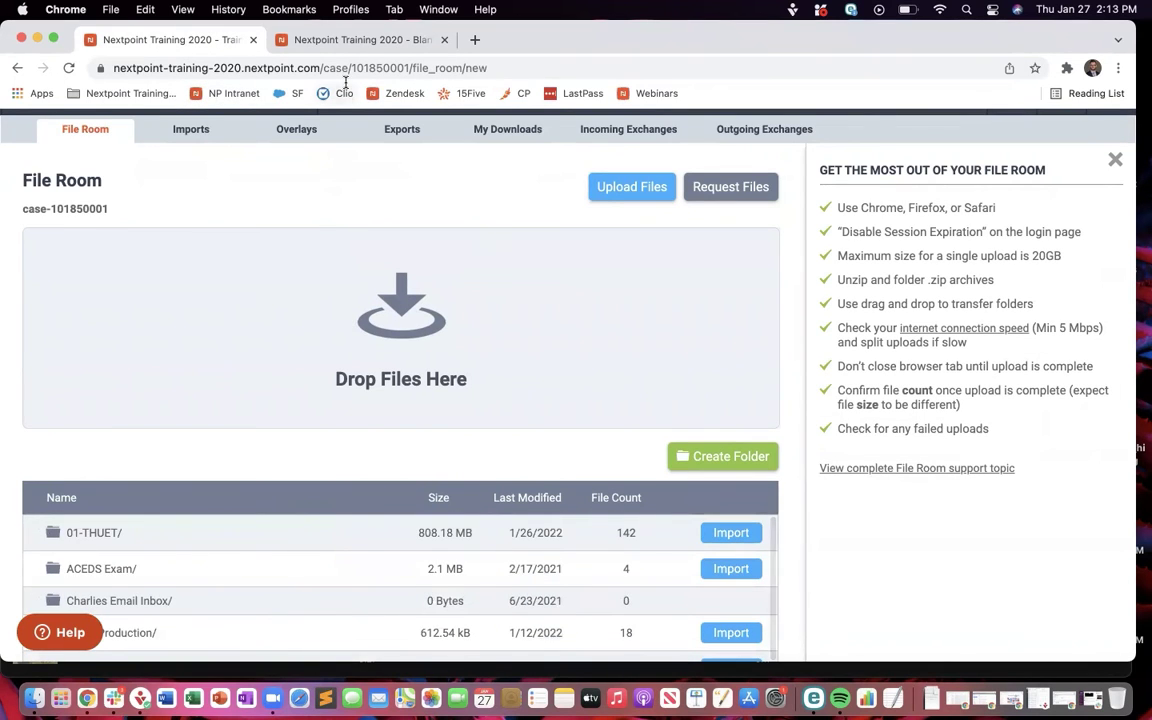
click(314, 44)
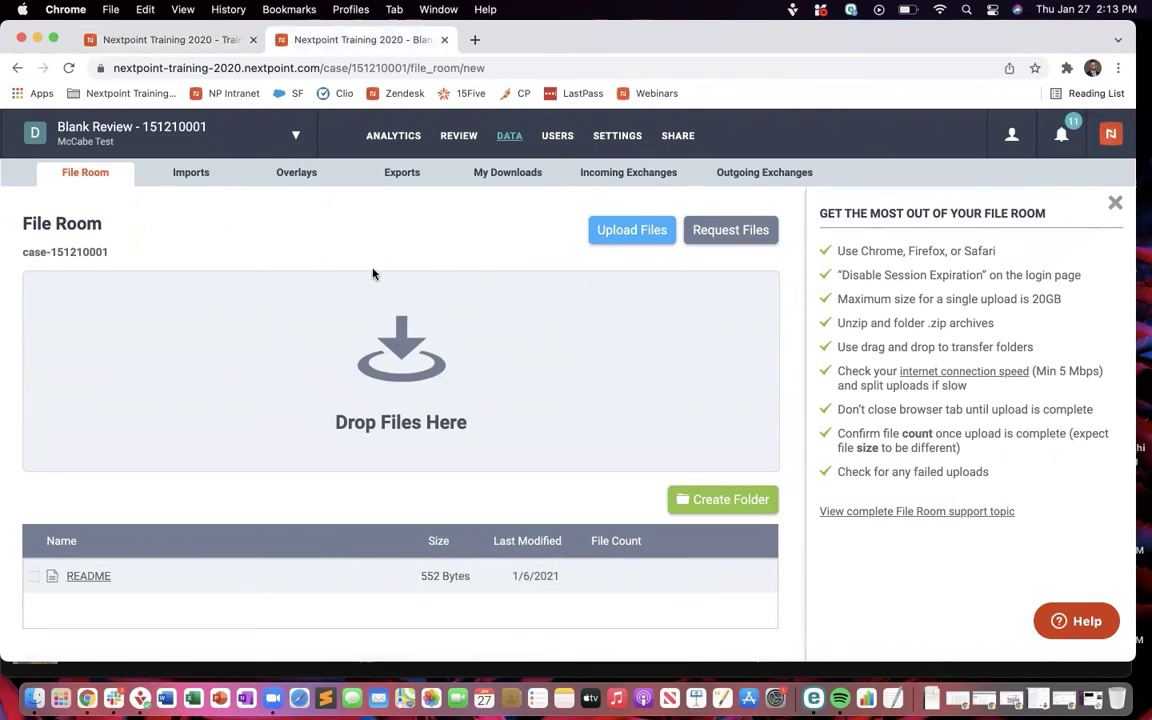
Step: Start Upload Files in the Blank Review case, then return to case 101850001's File Room showing 01-THUET/
click(609, 235)
click(175, 40)
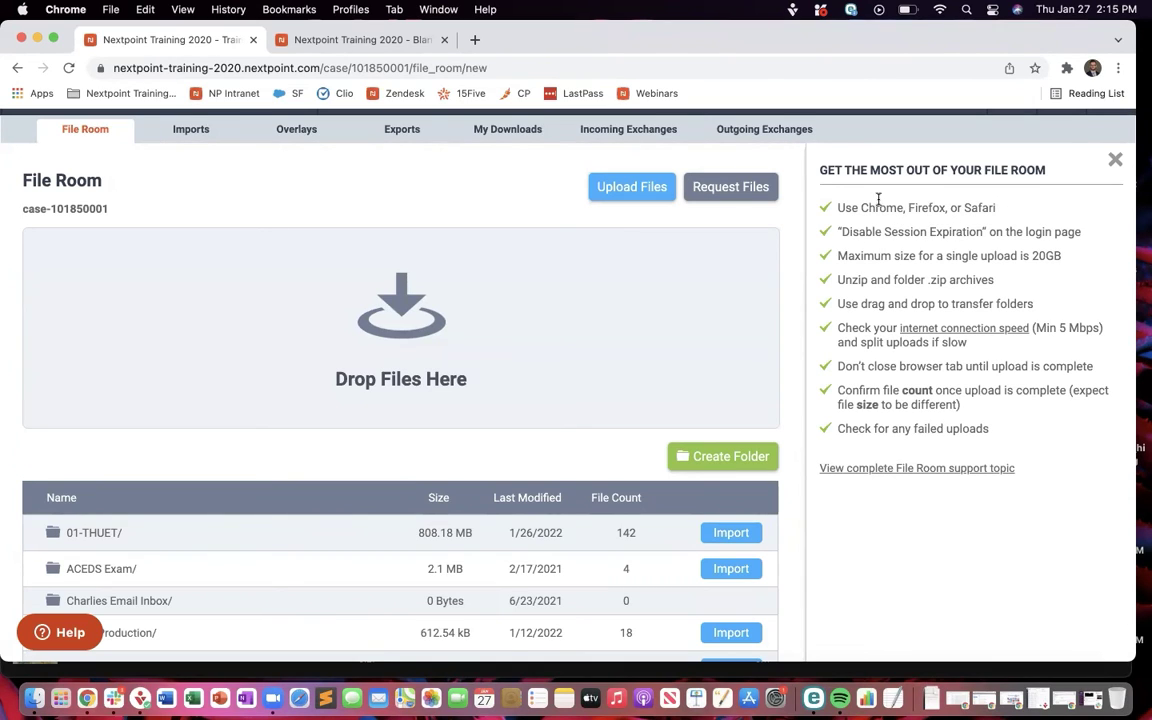
drag(838, 207, 872, 205)
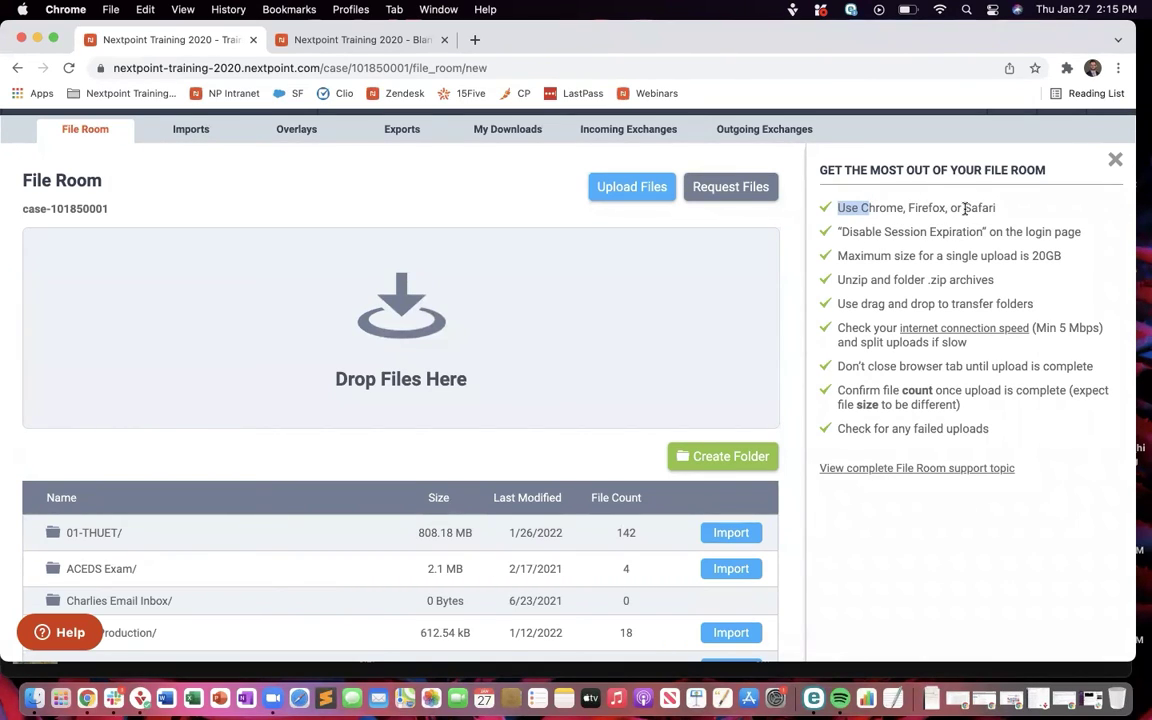